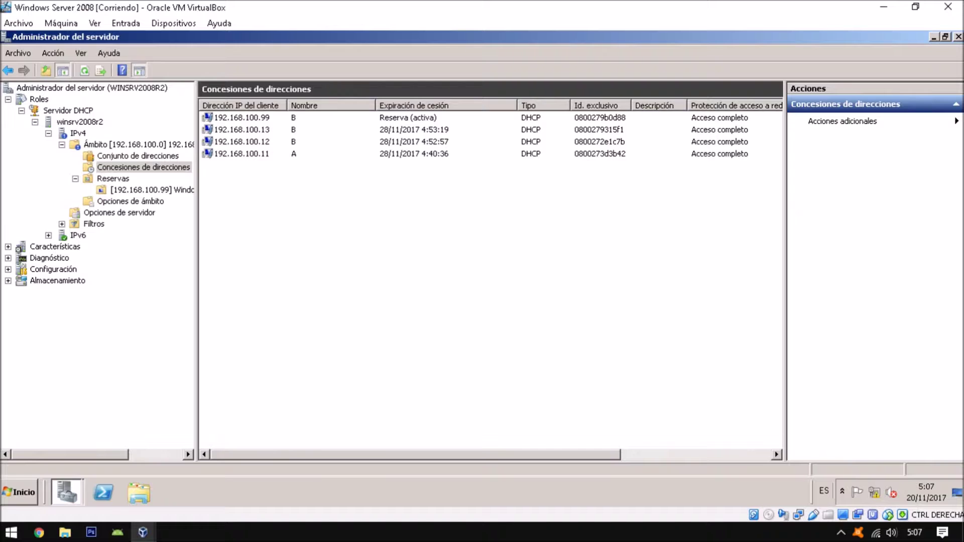
Switch to the Windows 7 (A) virtual machine and look up the IPv4 address in its local area connection details.
click(143, 533)
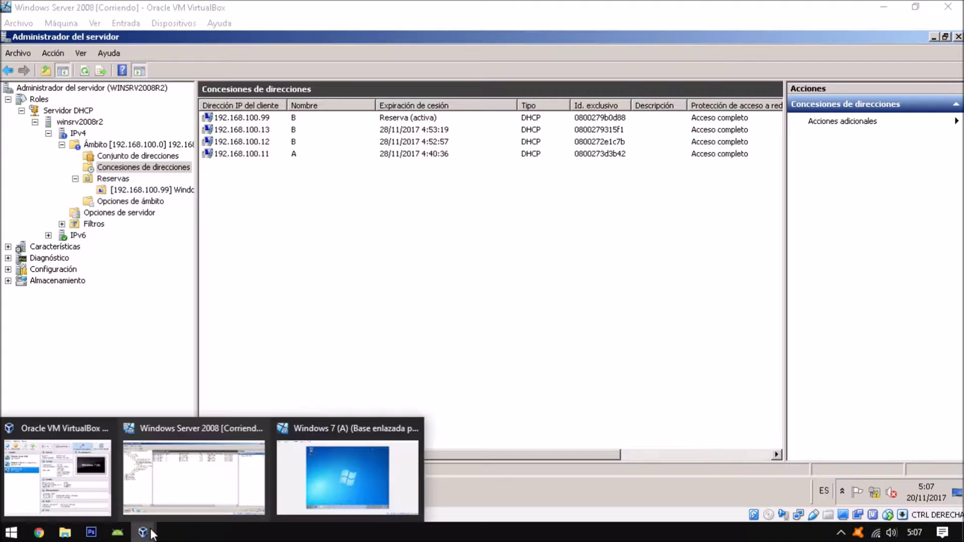
click(339, 471)
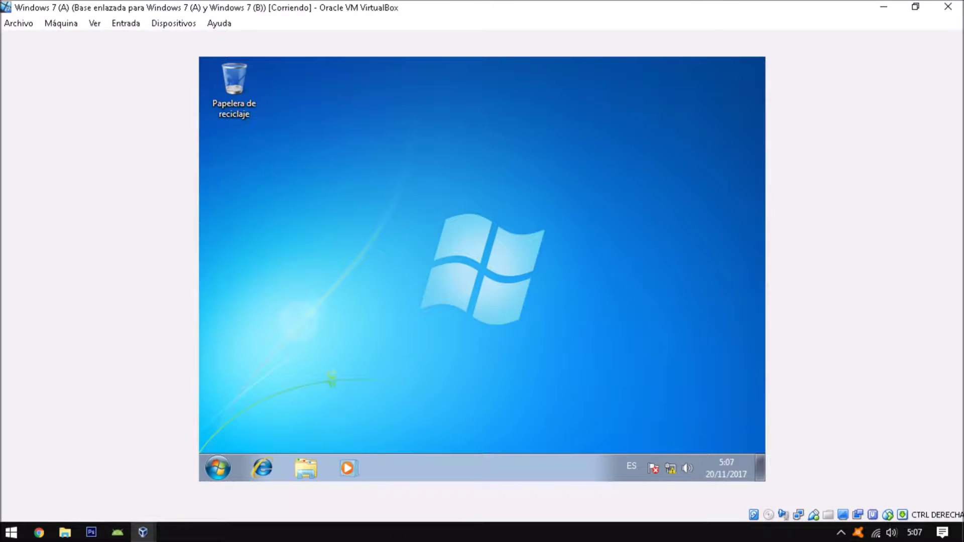
right_click(674, 462)
click(671, 454)
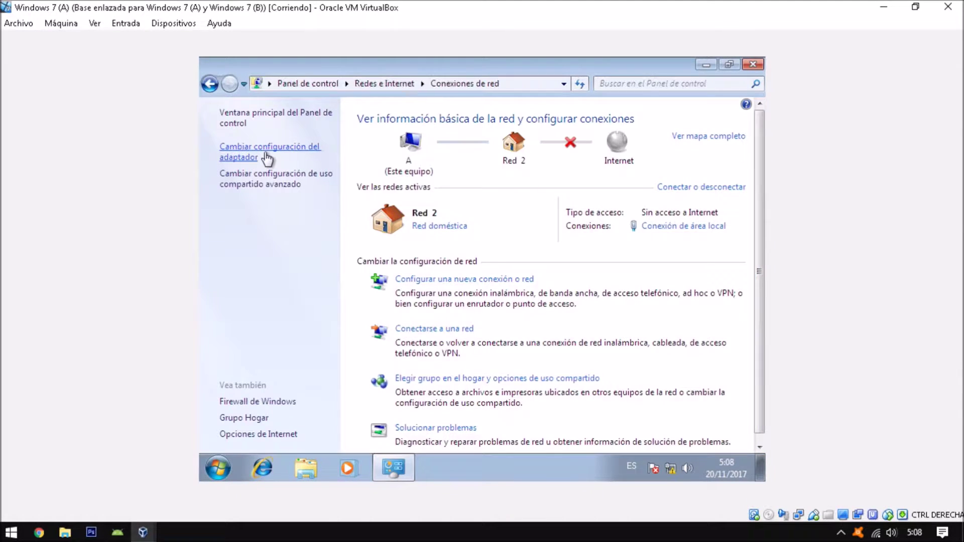
click(266, 149)
right_click(267, 157)
click(303, 161)
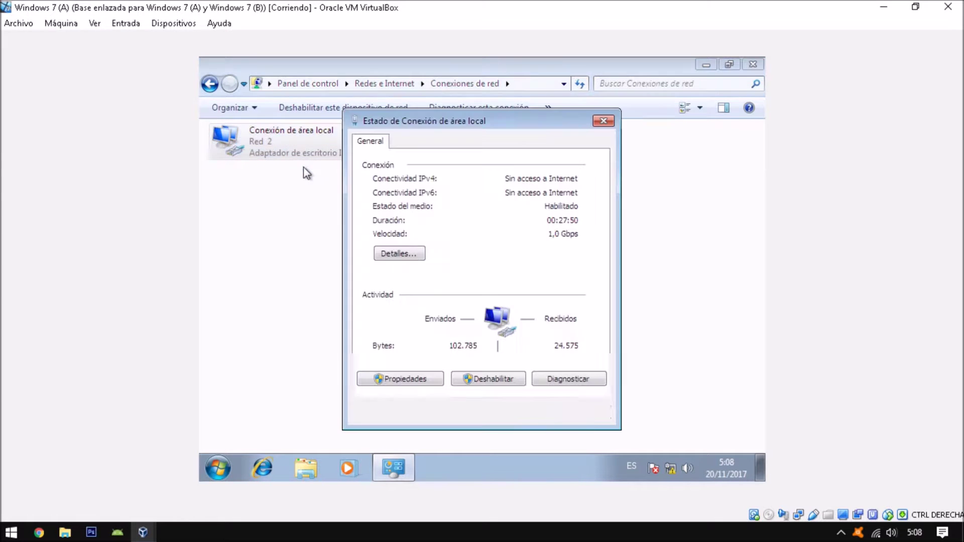
click(399, 253)
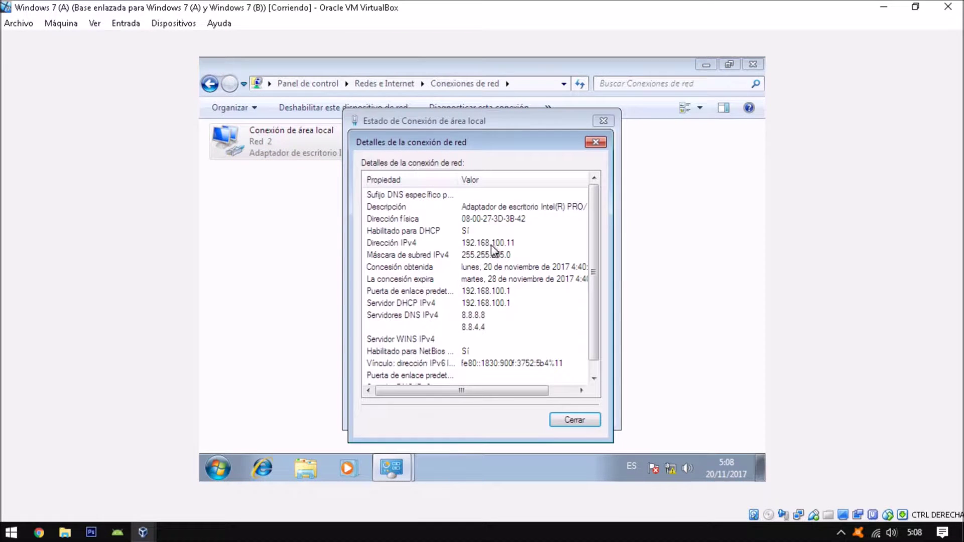
click(513, 244)
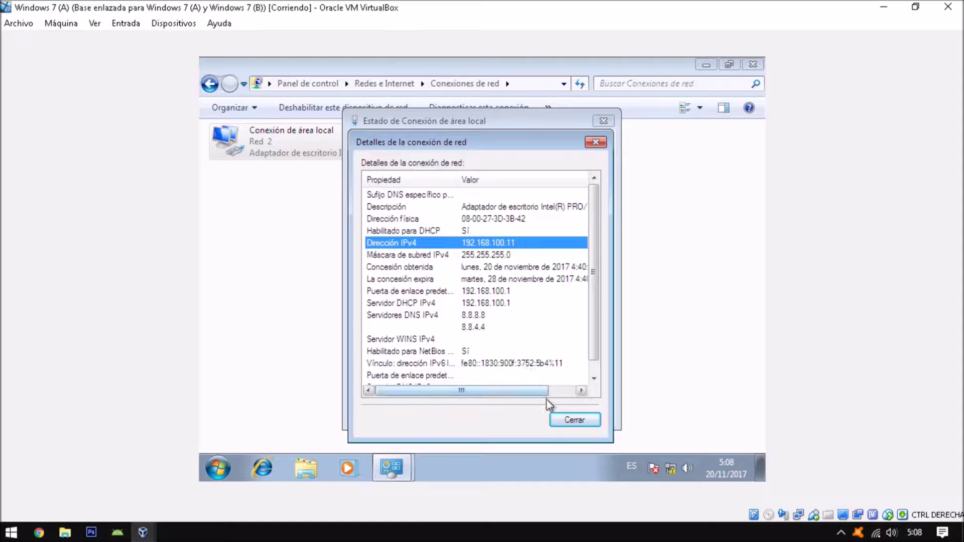
Close the connection details and network windows, and shut down the Windows 7 (A) virtual machine.
click(573, 424)
click(571, 414)
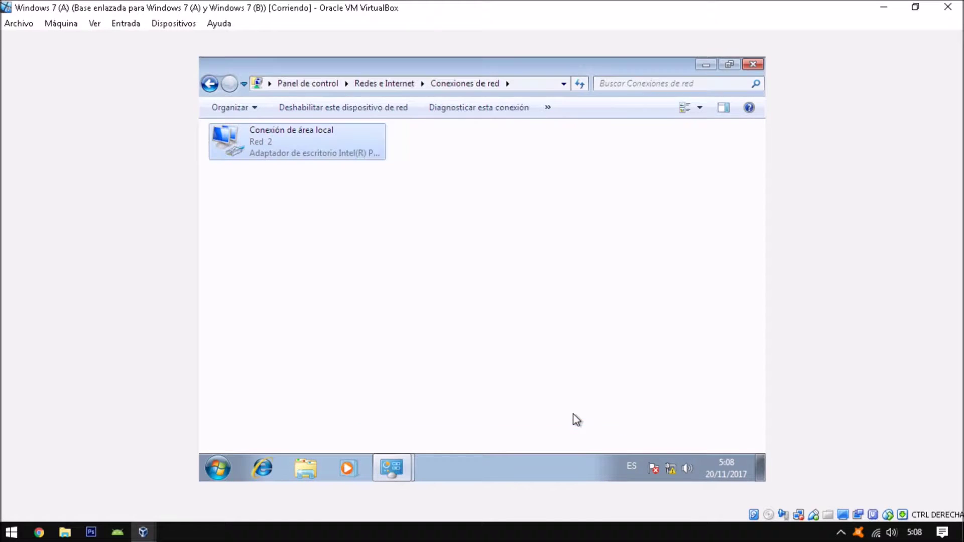
click(752, 65)
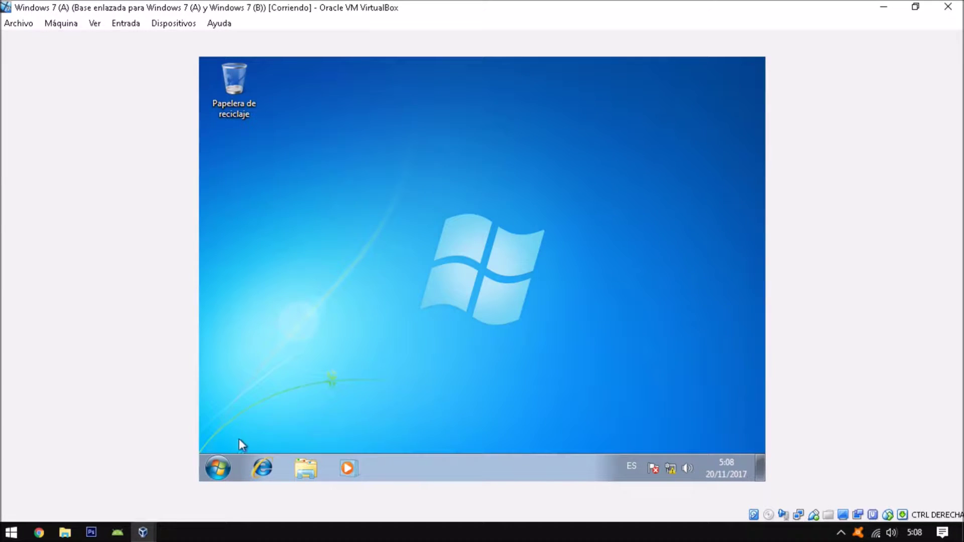
click(216, 471)
click(413, 432)
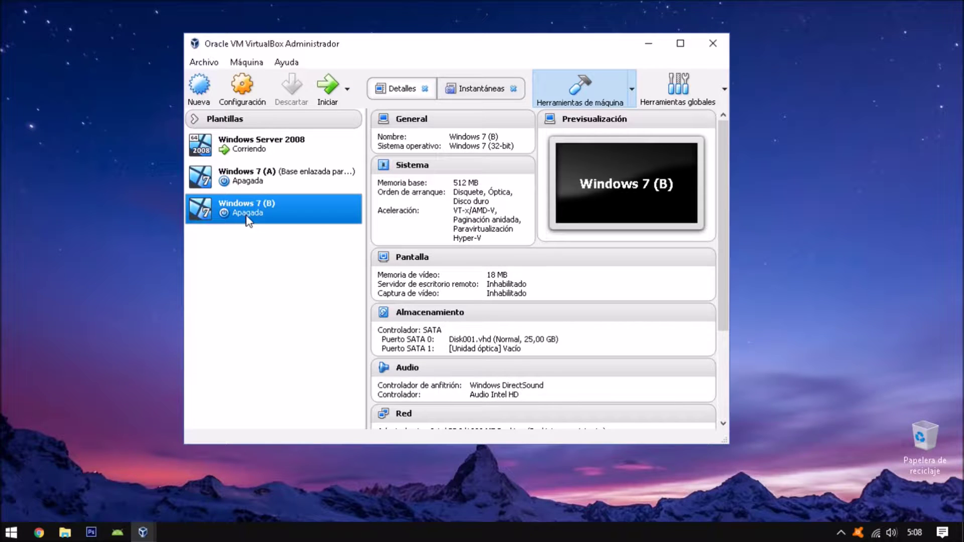
Start the Windows 7 (B) virtual machine and disconnect its network adapter while it boots.
click(317, 101)
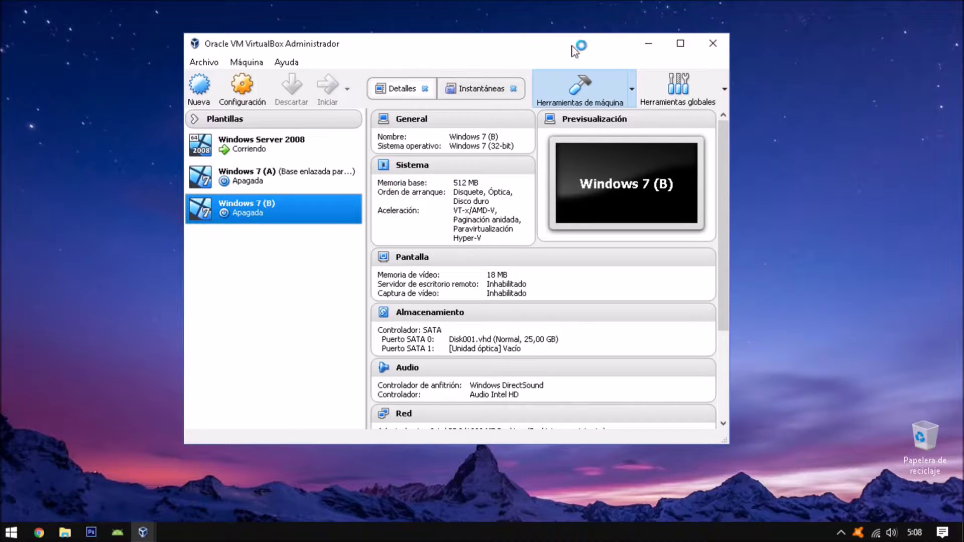
click(636, 45)
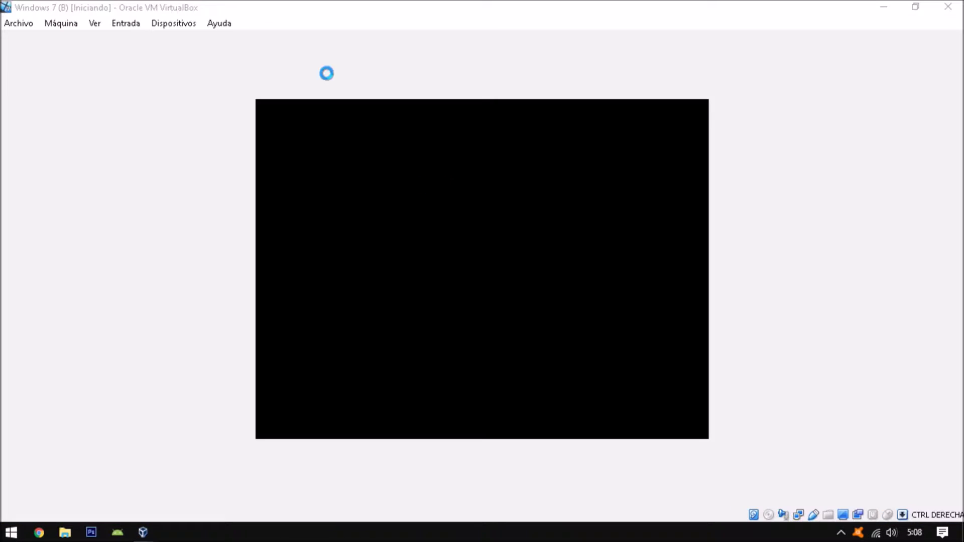
click(170, 23)
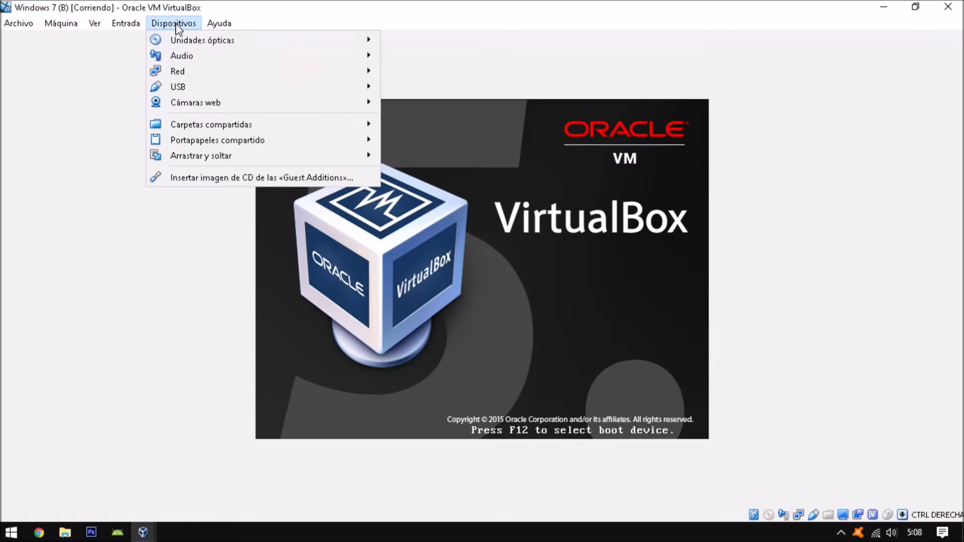
mouse_move(190, 74)
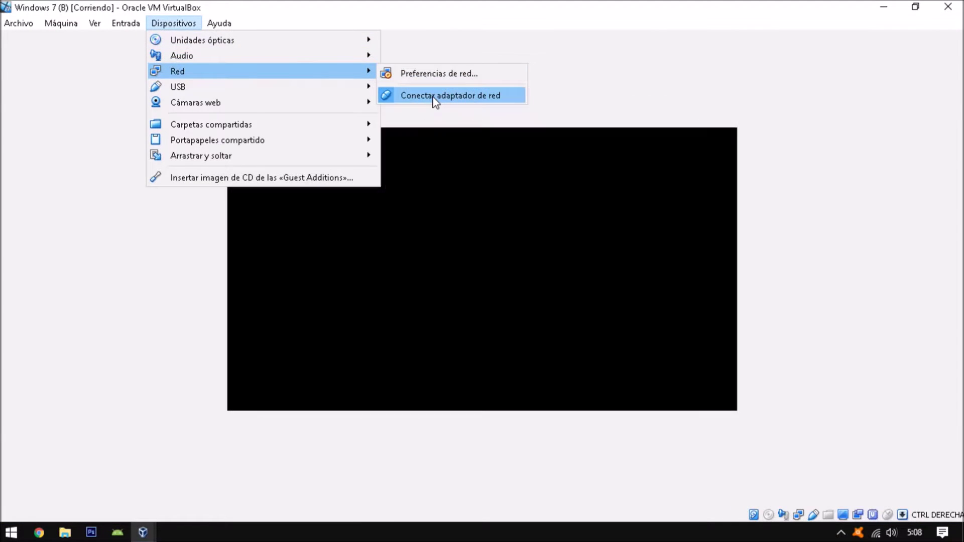
click(436, 99)
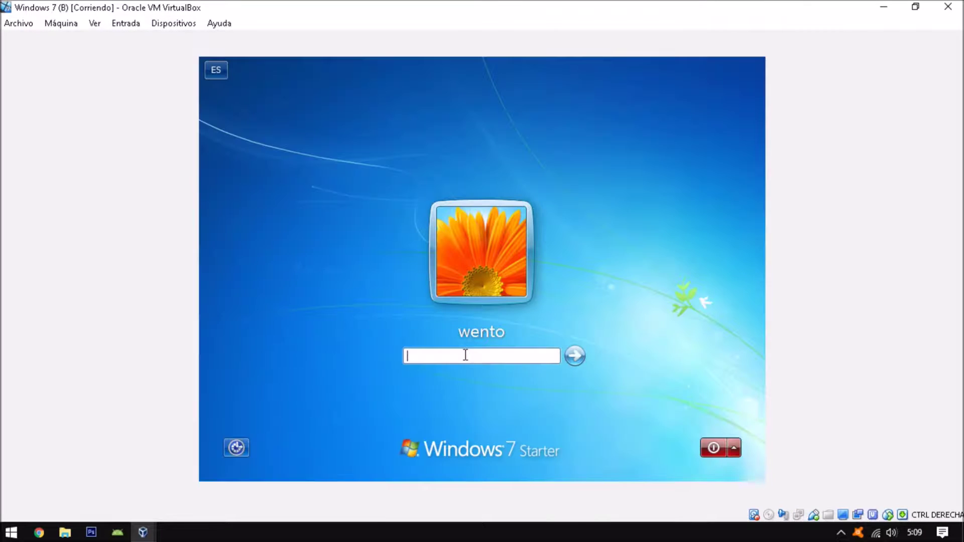
Log in to Windows 7 (B) with the account password and open the properties of the local area connection.
key(Return)
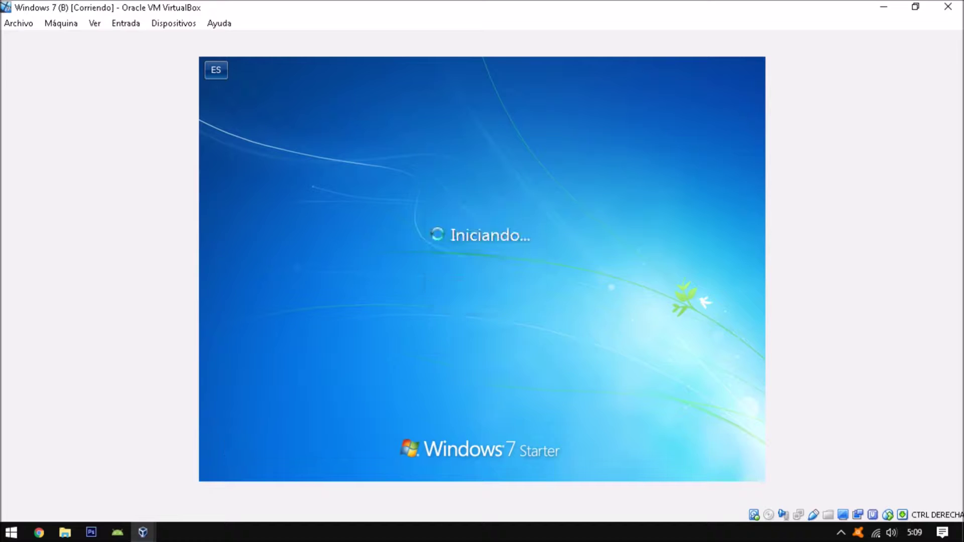
right_click(670, 470)
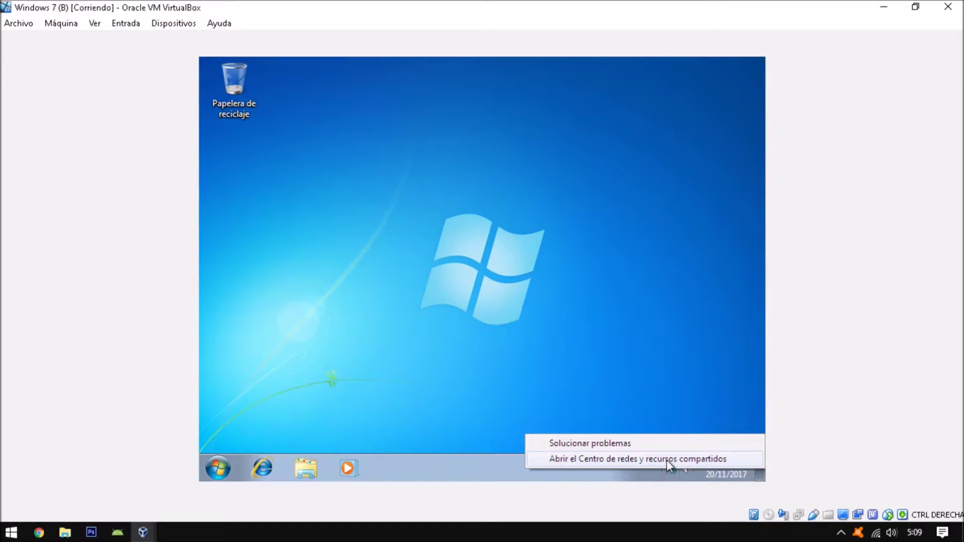
click(667, 459)
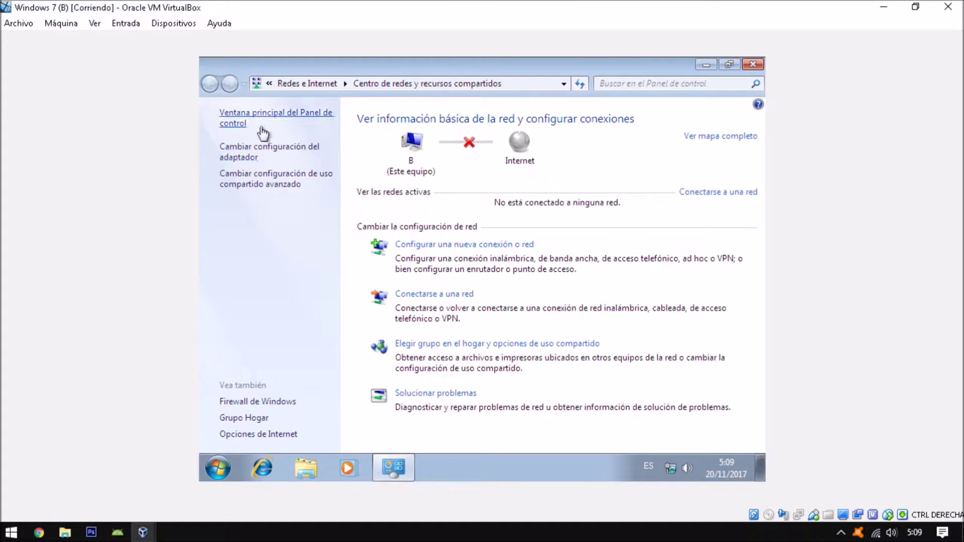
click(251, 156)
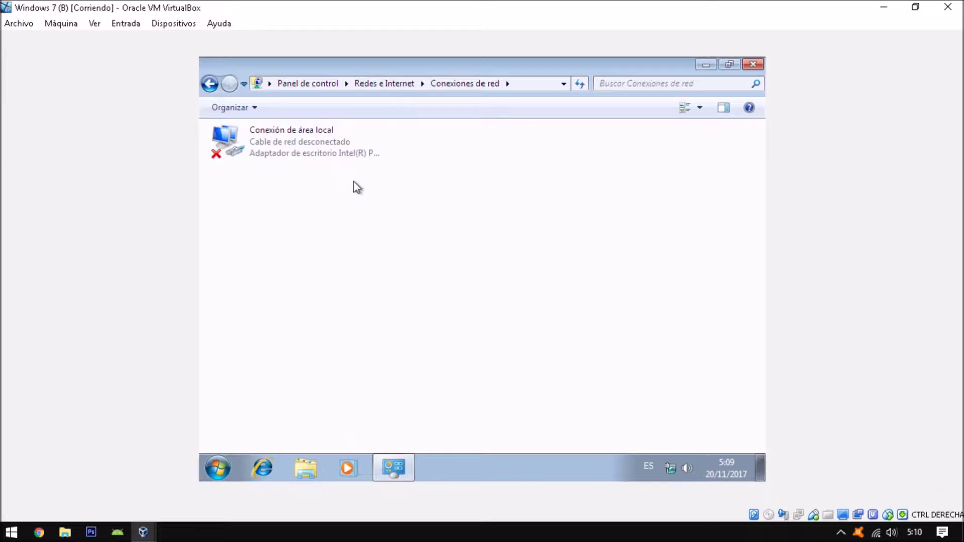
right_click(296, 149)
click(354, 259)
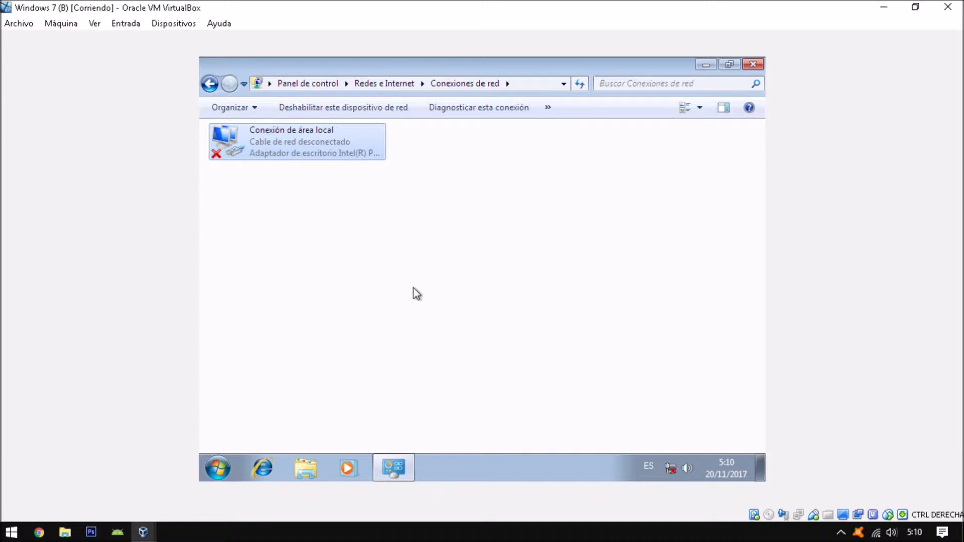
Assign the connection the static IPv4 address 192.168.100.11, subnet mask 255.255.255.0 and default gateway 192.168.100.1.
click(366, 282)
double_click(365, 282)
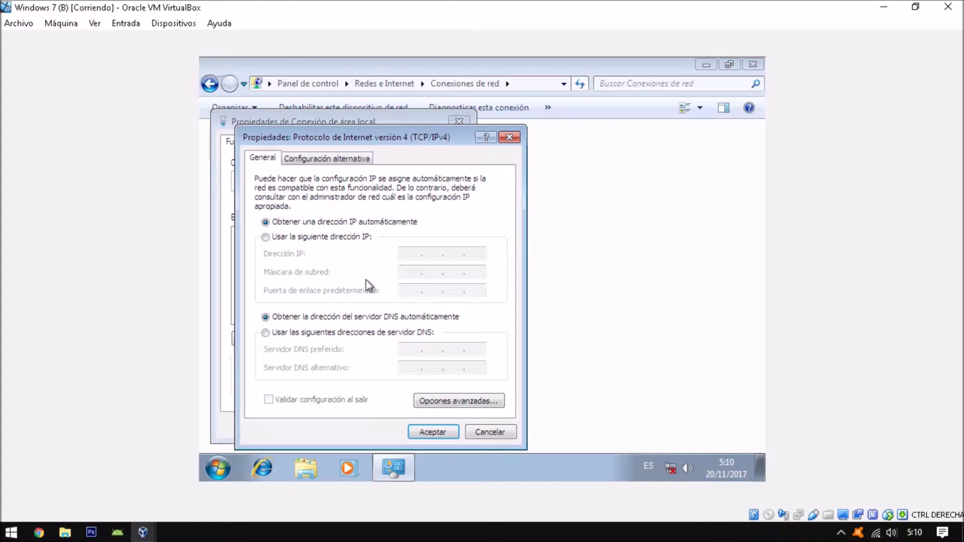
click(289, 237)
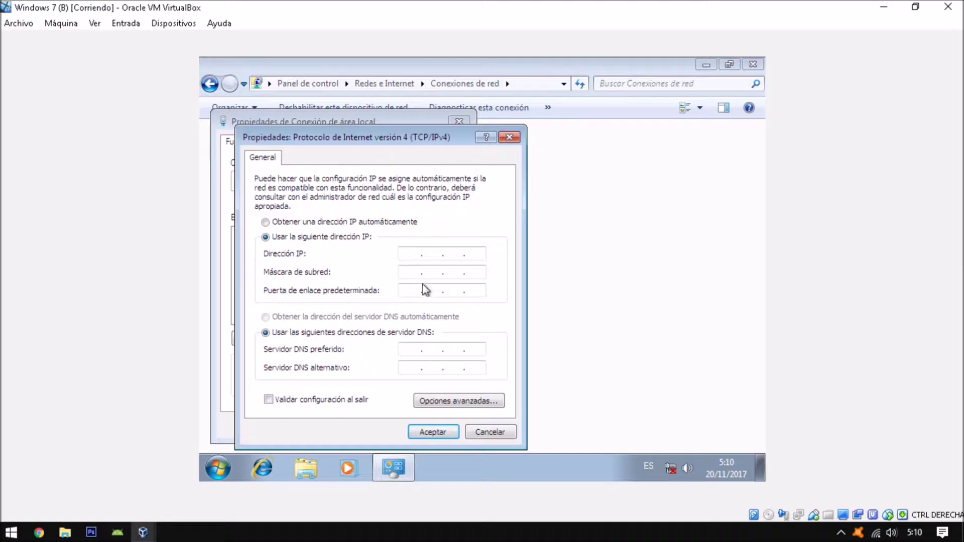
text(192 . 168 . 100 . 11)
click(445, 273)
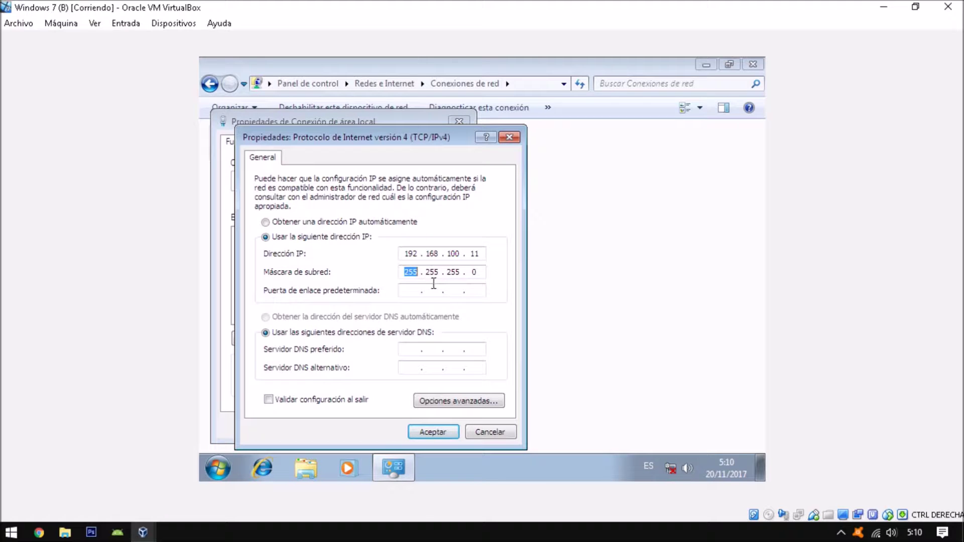
click(416, 290)
text(192 . 168 . 100 . 1)
click(436, 431)
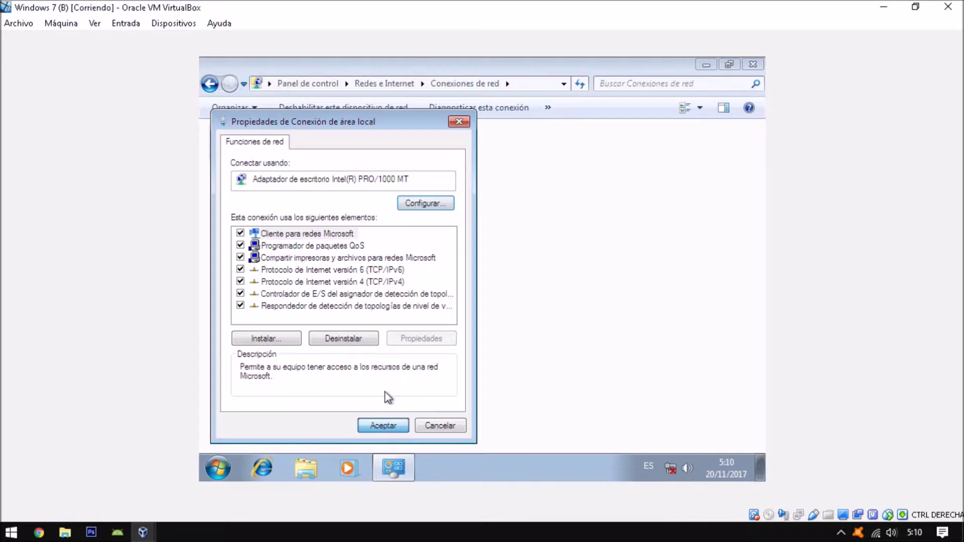
click(381, 425)
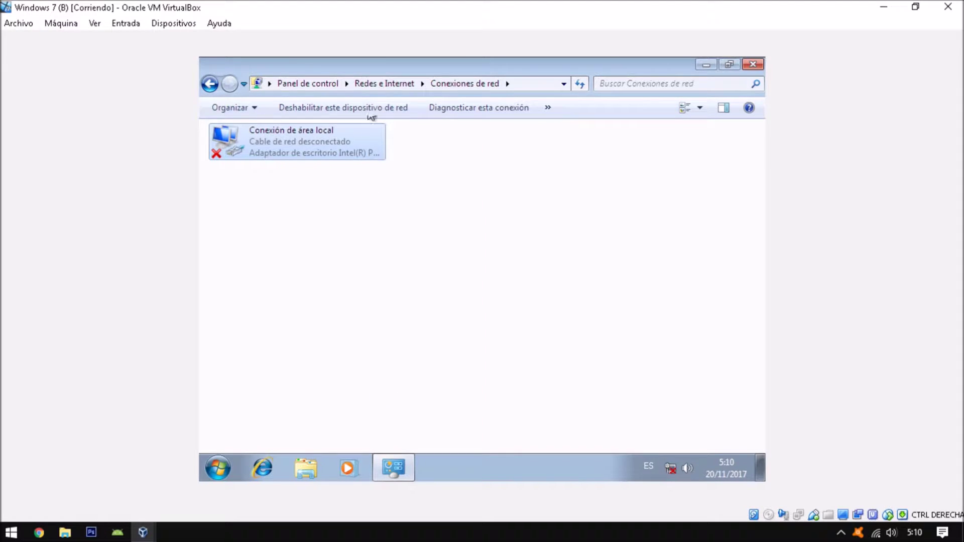
Reconnect the network adapter of the Windows 7 (B) virtual machine and restore its window to the smaller size.
click(173, 23)
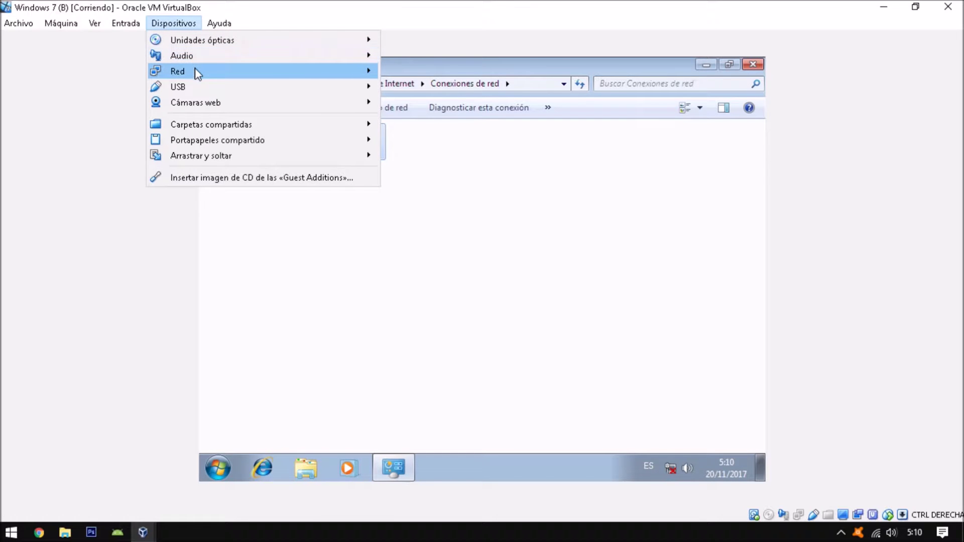
mouse_move(198, 72)
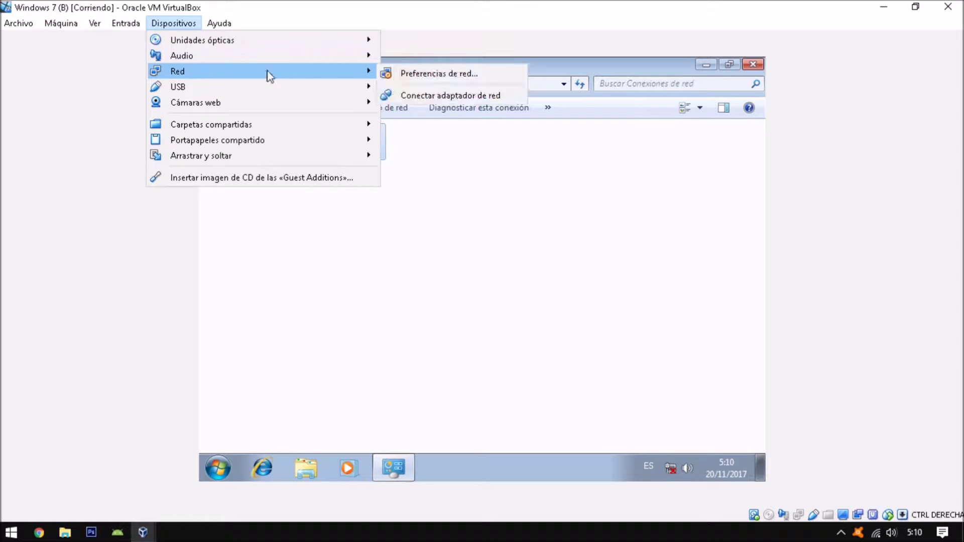
click(418, 96)
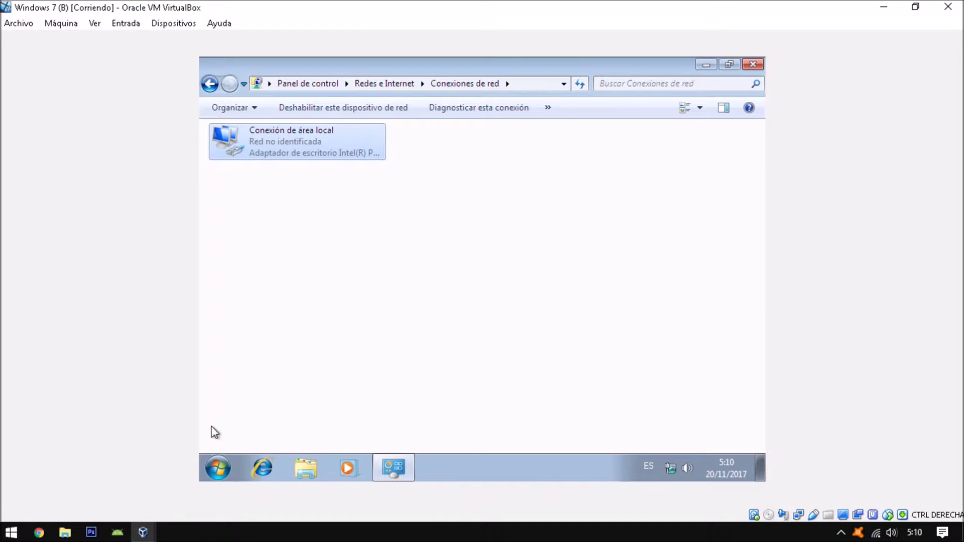
double_click(459, 3)
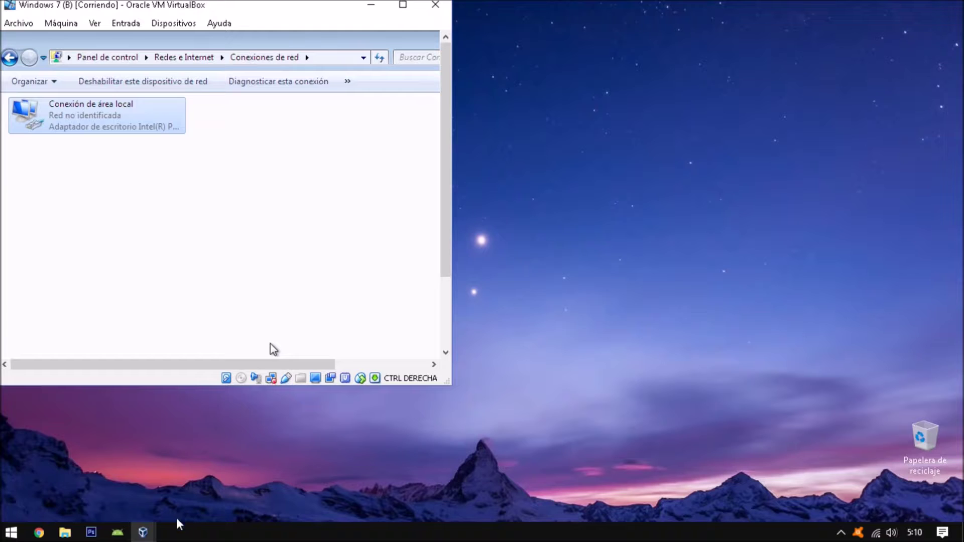
Switch to the Windows Server 2008 virtual machine and refresh the DHCP address leases list several times.
mouse_move(144, 533)
click(194, 477)
right_click(321, 210)
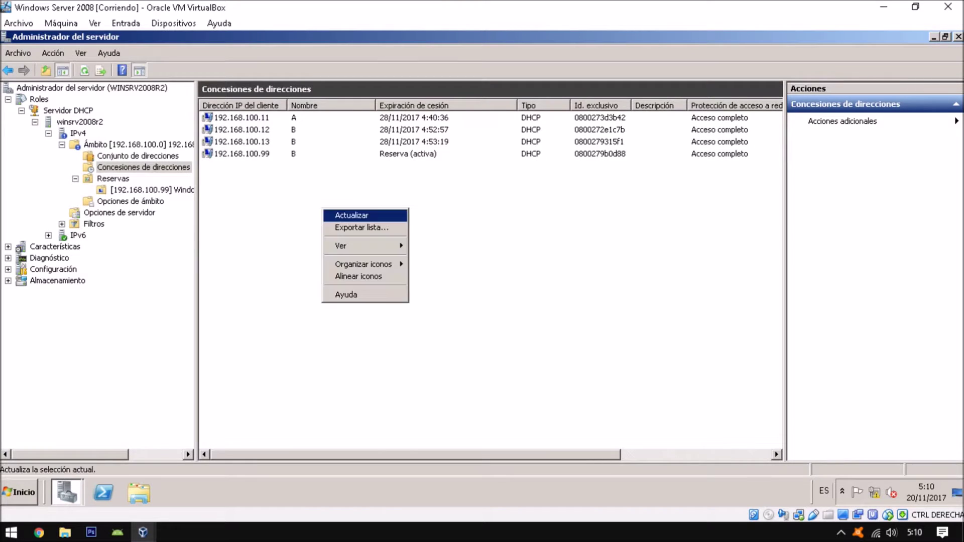
click(341, 213)
right_click(339, 213)
click(372, 221)
right_click(331, 197)
click(364, 207)
right_click(325, 194)
click(351, 200)
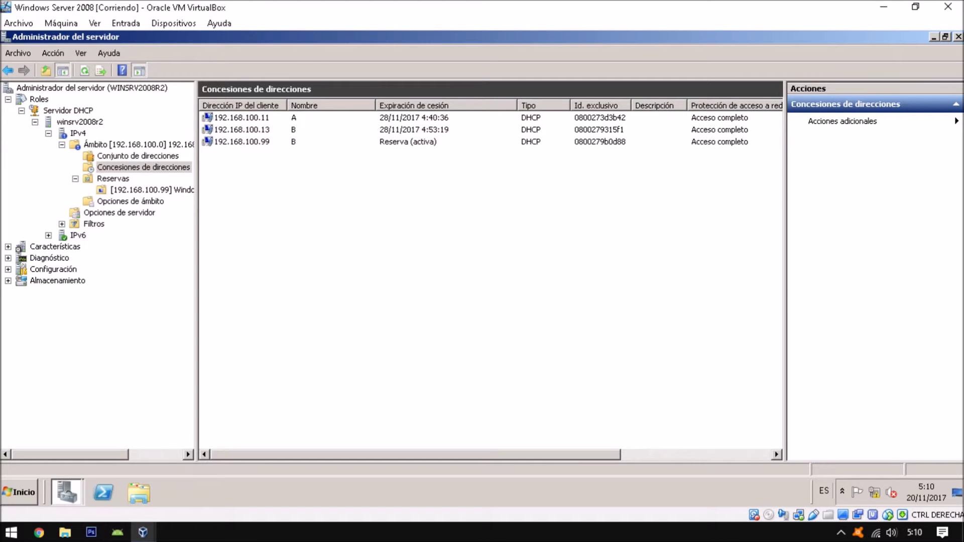
right_click(279, 203)
click(301, 210)
Return to the Windows 7 (B) virtual machine and check the IPv4 address in its local area connection details.
mouse_move(143, 532)
click(302, 480)
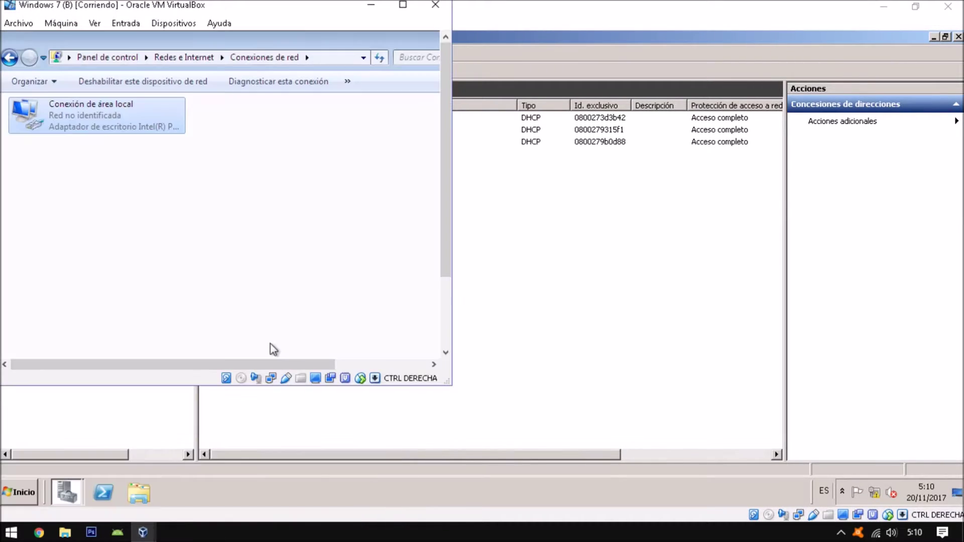
right_click(88, 119)
click(121, 143)
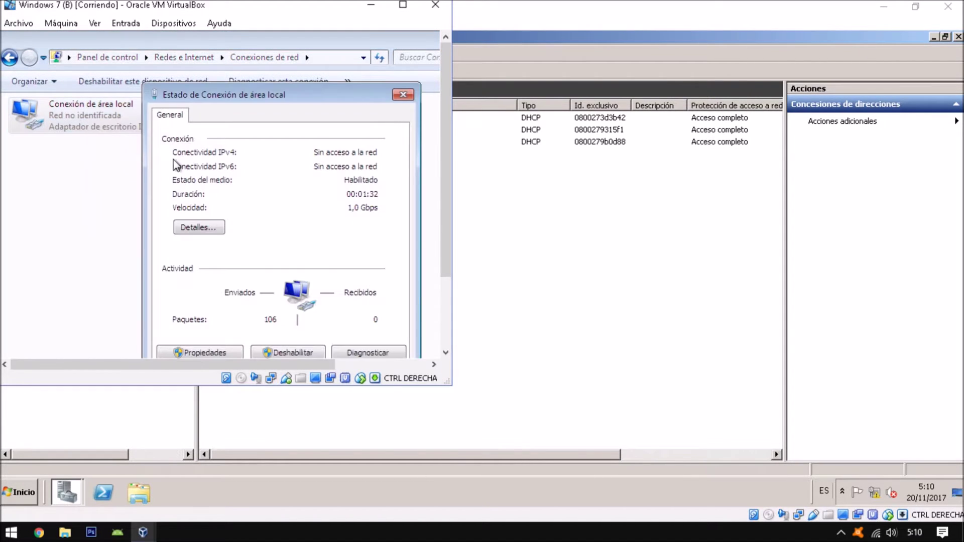
click(195, 227)
click(270, 221)
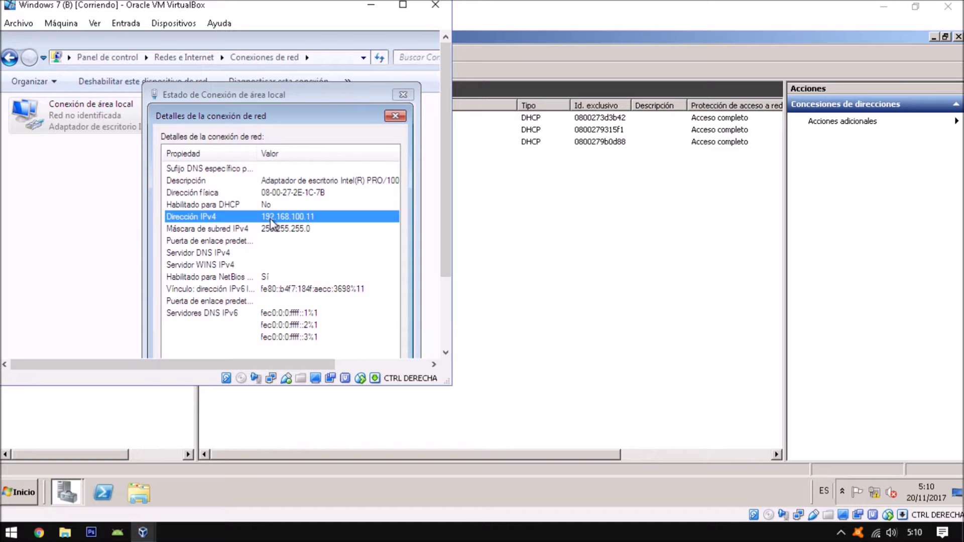
drag(351, 116, 245, 53)
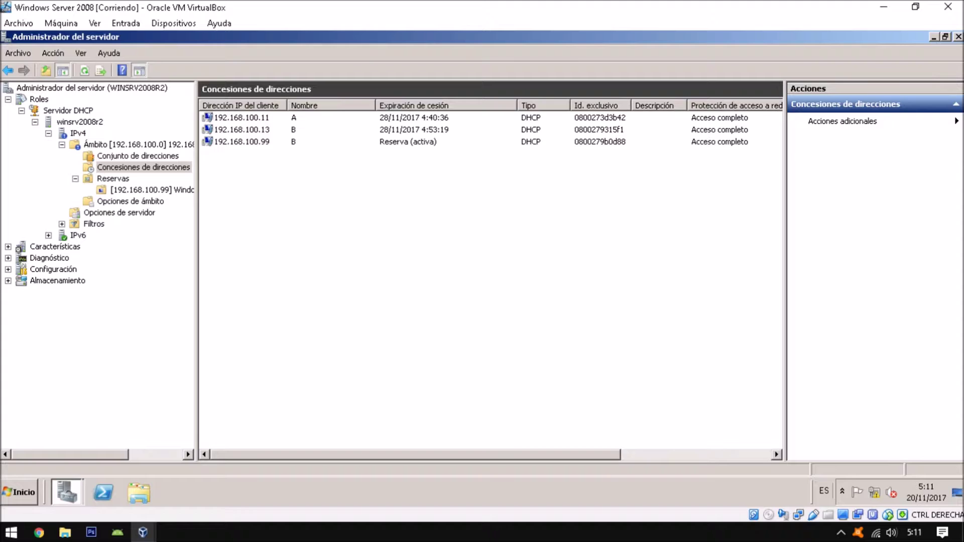
Delete the 192.168.100.11 lease of client A from the DHCP server's address leases and refresh the list.
right_click(261, 117)
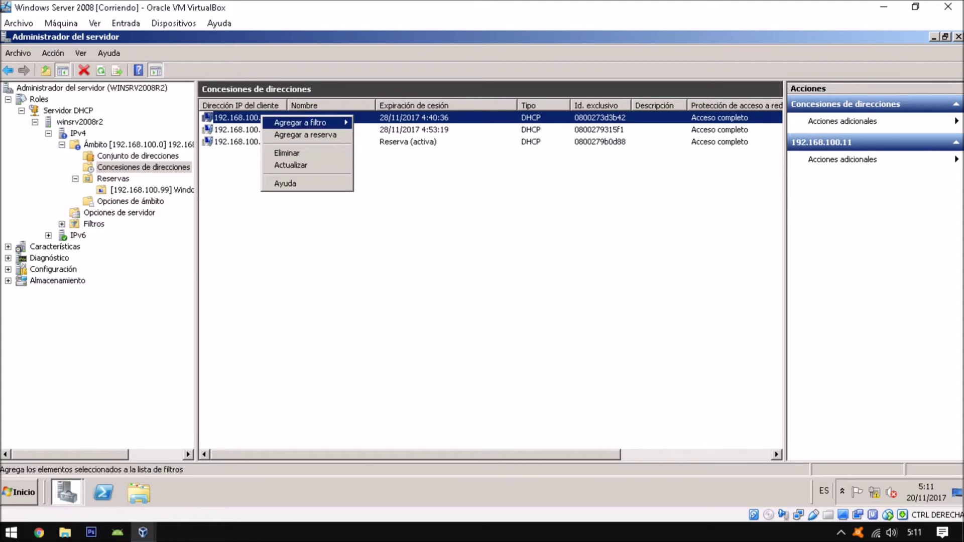
click(286, 153)
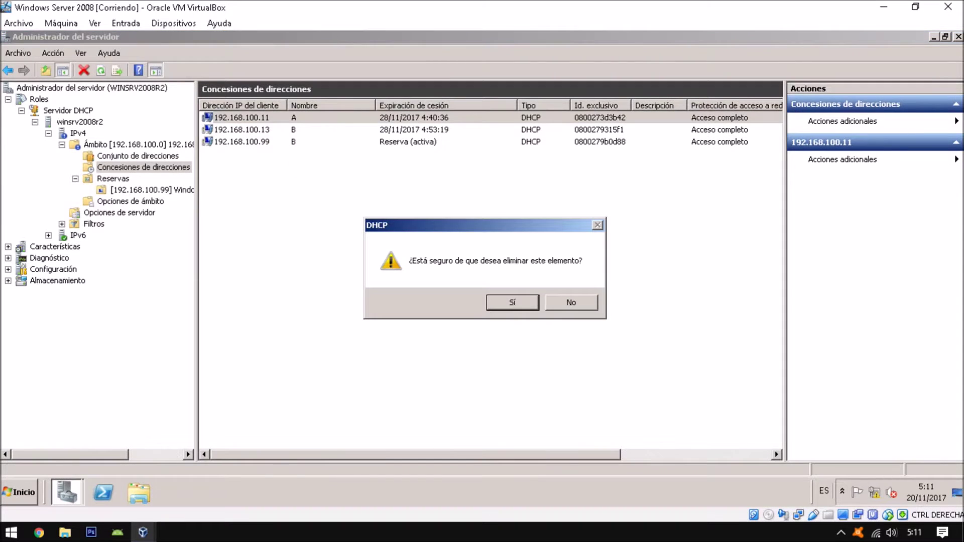
key(Return)
right_click(317, 198)
key(Escape)
right_click(313, 186)
key(Escape)
right_click(324, 186)
click(339, 193)
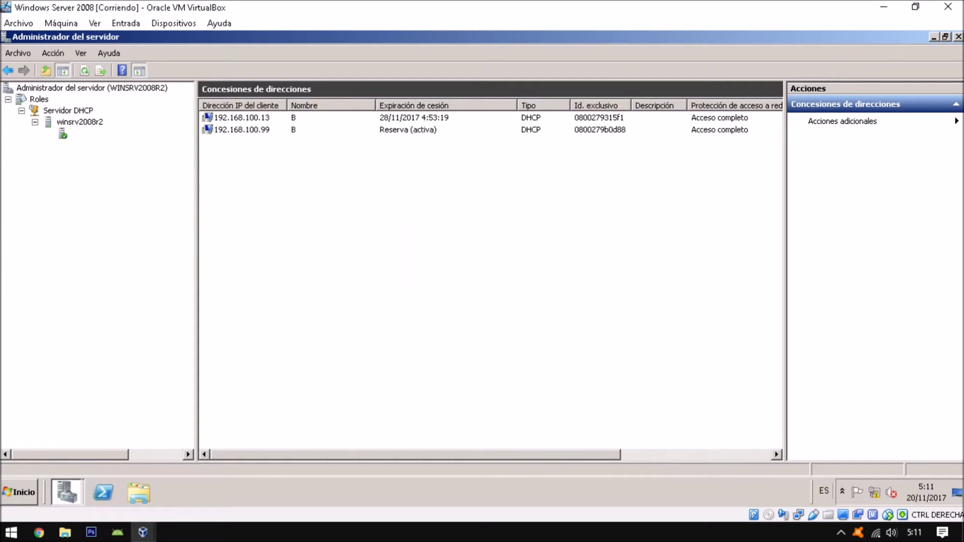
Switch to the Windows 7 (B) virtual machine, close the connection details, and disable and re-enable its local area connection.
mouse_move(143, 532)
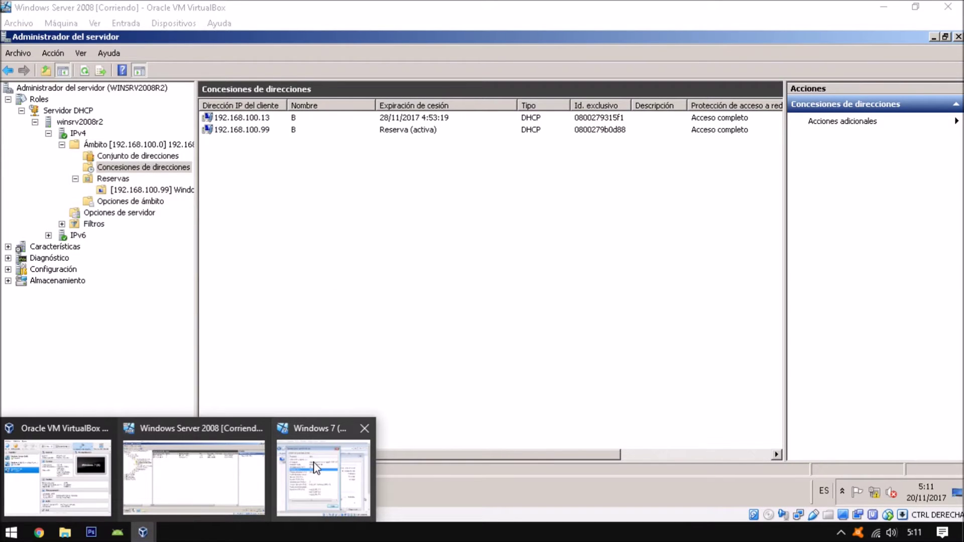
click(315, 467)
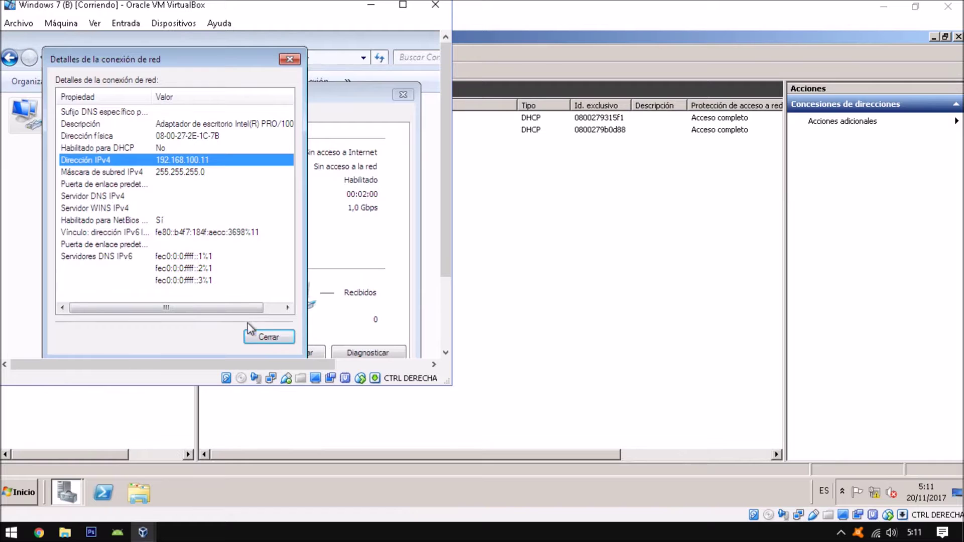
click(260, 338)
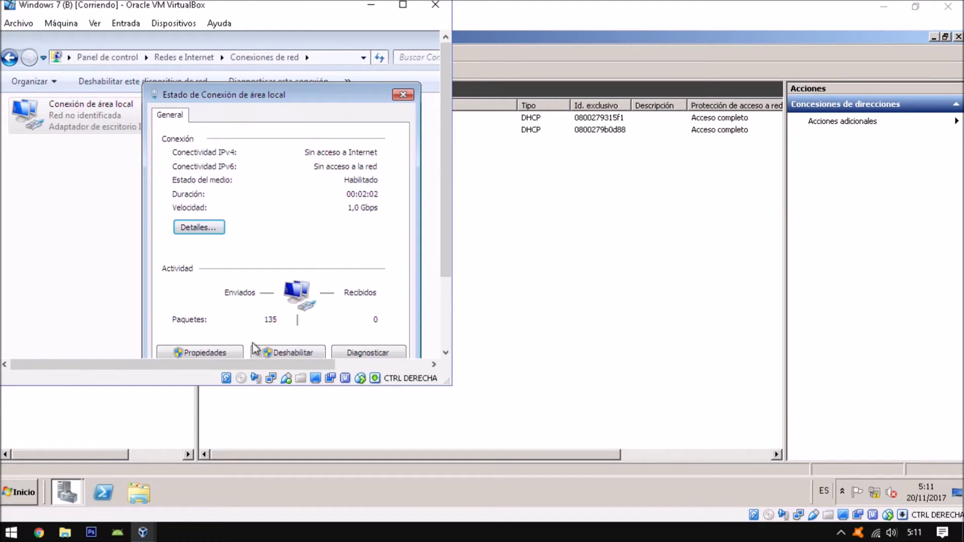
click(276, 351)
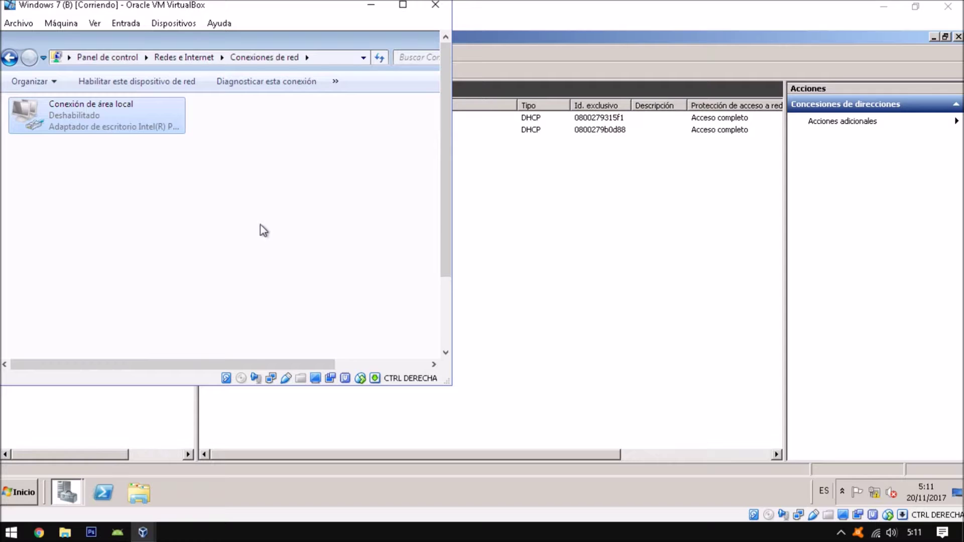
right_click(85, 104)
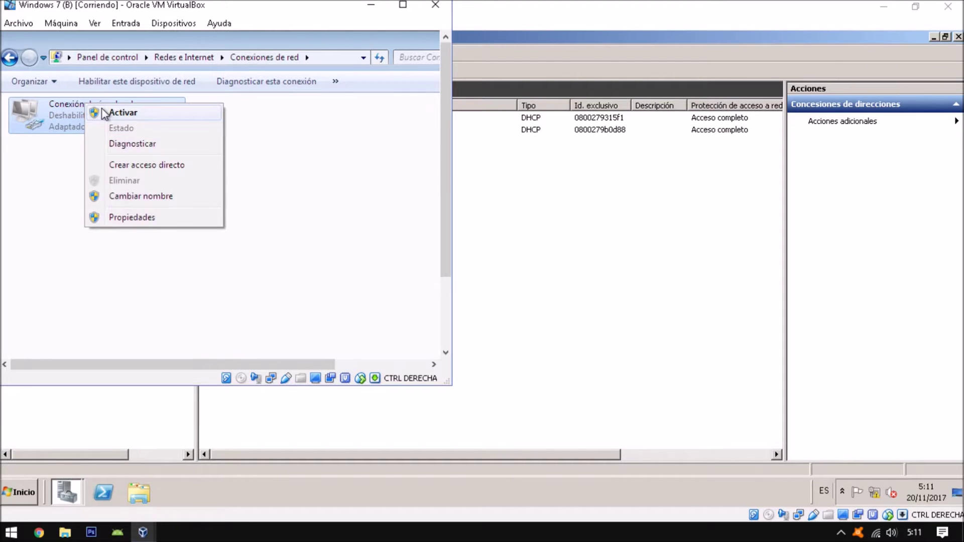
click(105, 114)
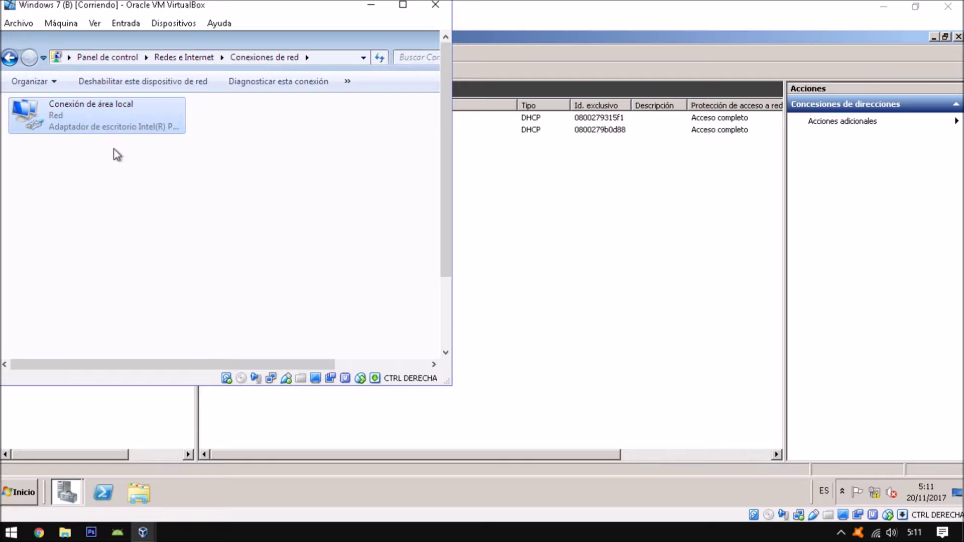
Go back to the Windows Server 2008 virtual machine and refresh its list of DHCP address leases.
right_click(554, 221)
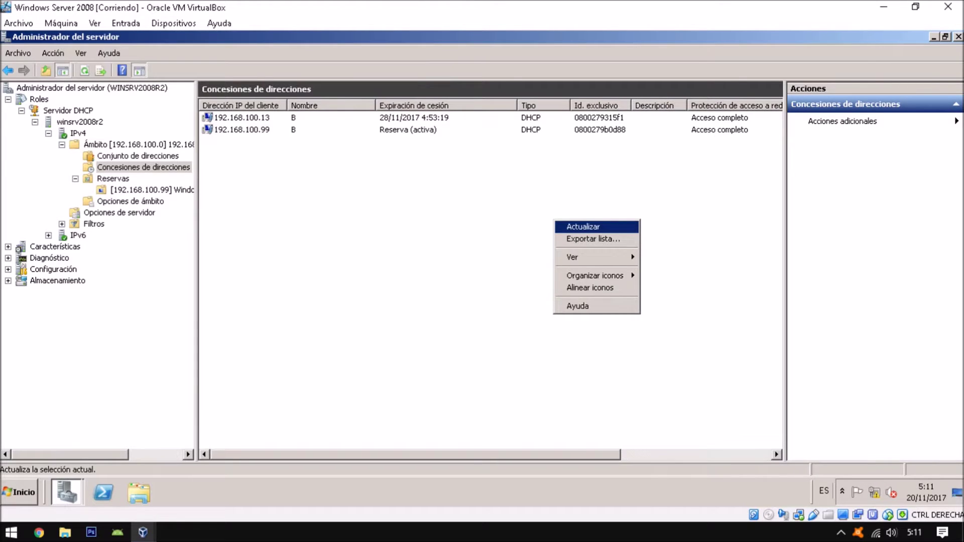
right_click(308, 185)
right_click(308, 175)
key(Return)
Check the IPv4 address in the local area connection details of the maximized Windows 7 (B) machine, and close the details and status dialogs.
click(142, 530)
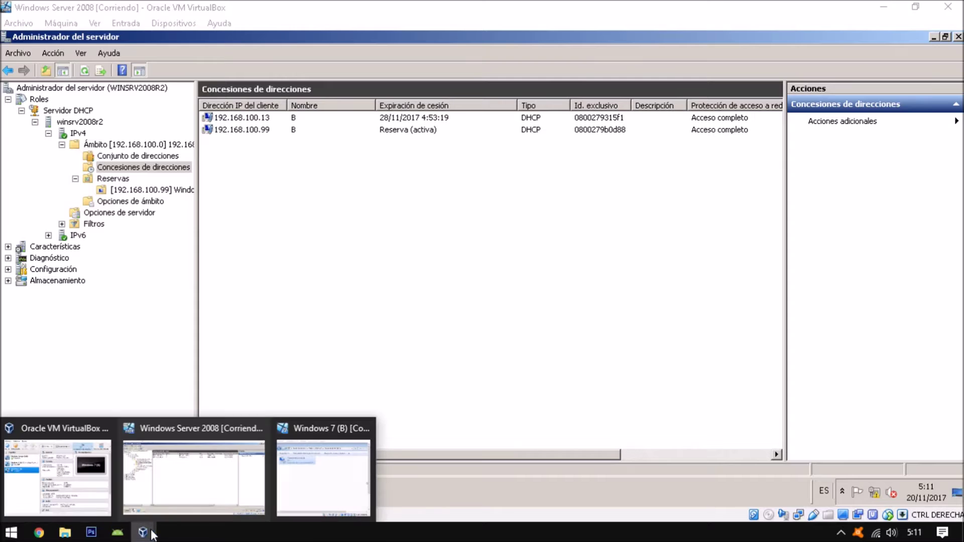
click(301, 482)
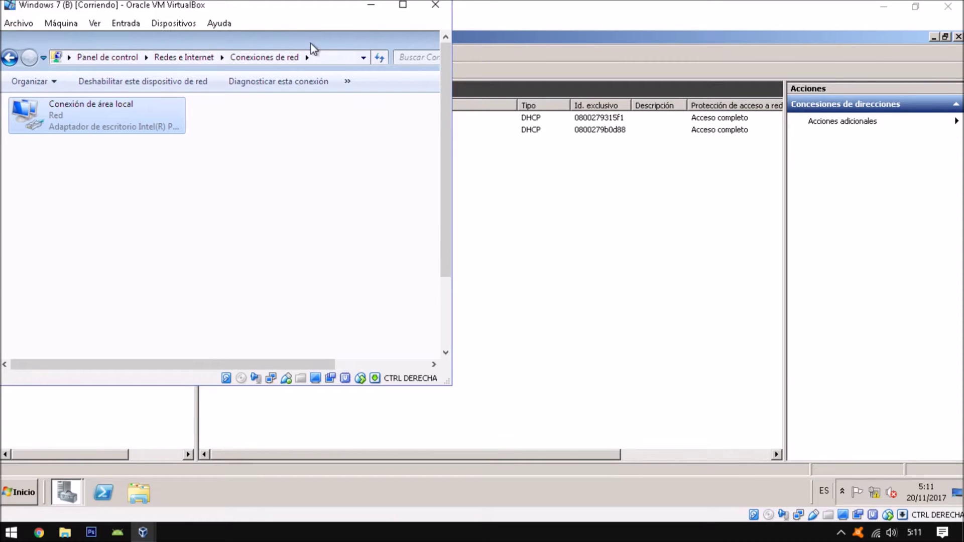
click(403, 6)
right_click(297, 146)
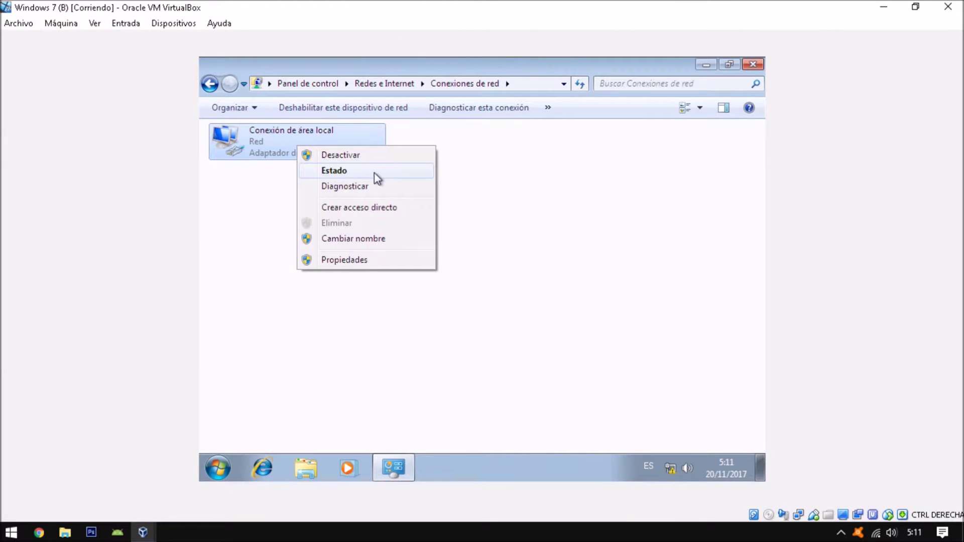
click(375, 173)
click(405, 252)
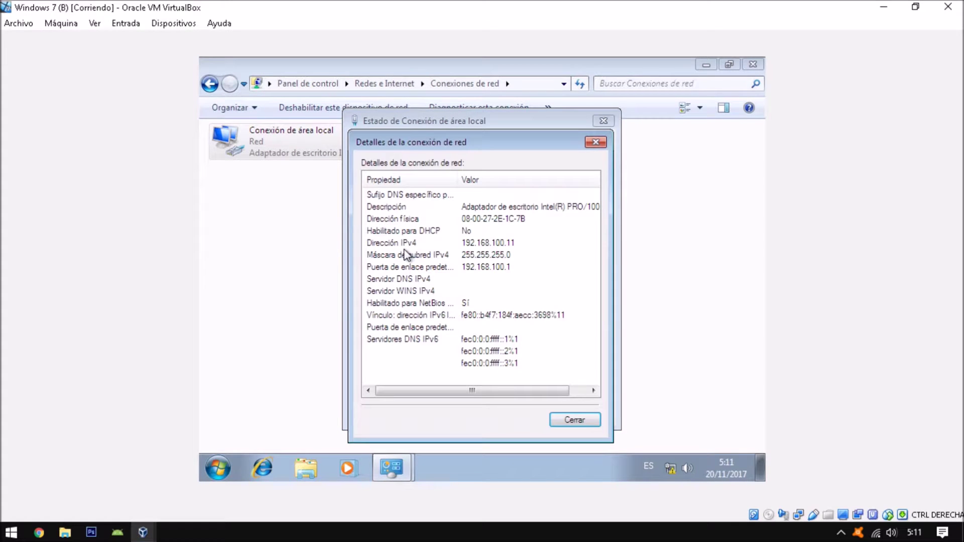
click(475, 246)
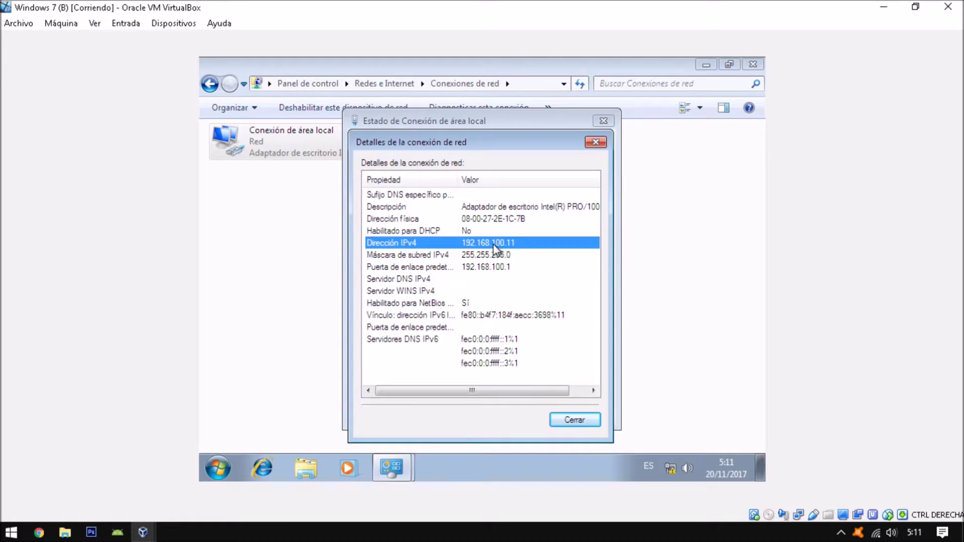
click(575, 420)
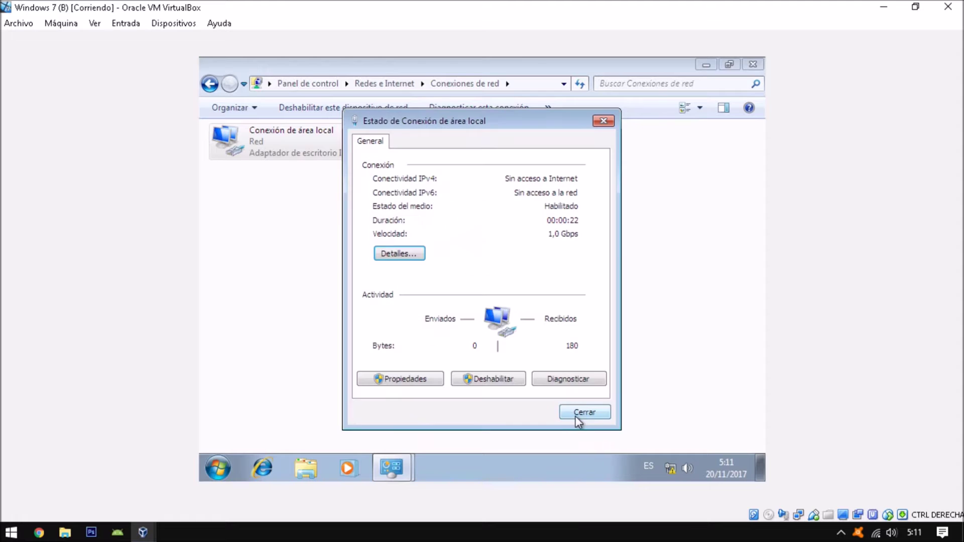
click(577, 413)
click(708, 64)
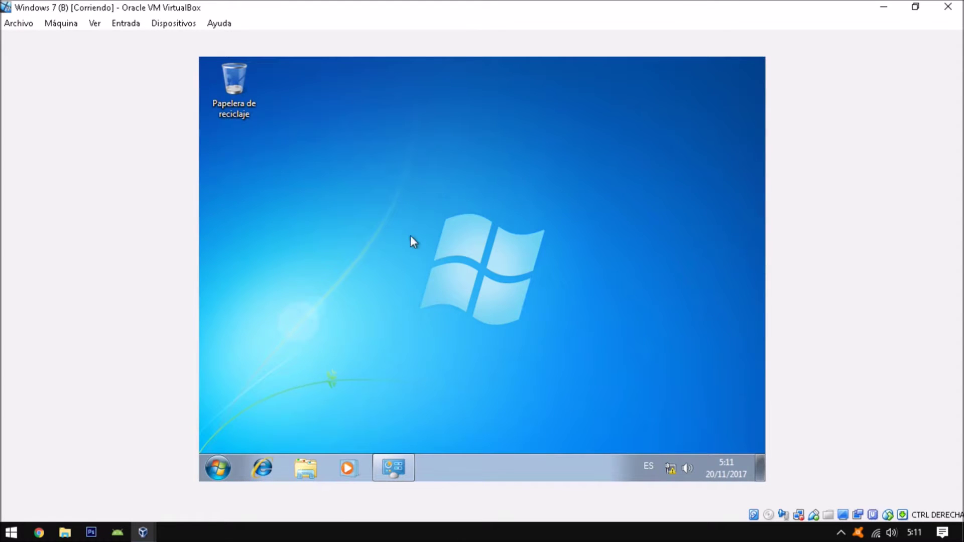
Open a command prompt in Windows 7 (B) and ping the server at 192.168.100.1.
click(219, 470)
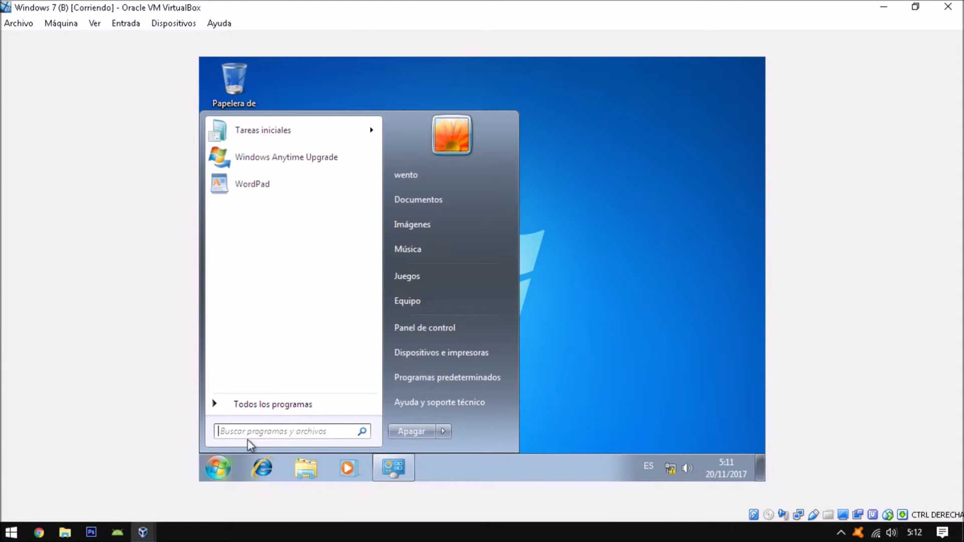
text(cmd)
key(Return)
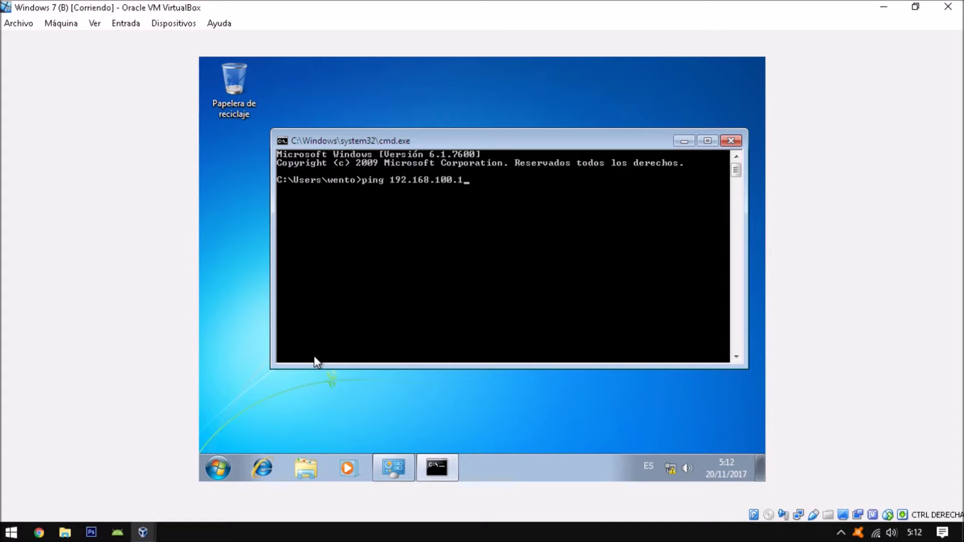
text(ping 192.168.100.1)
key(Return)
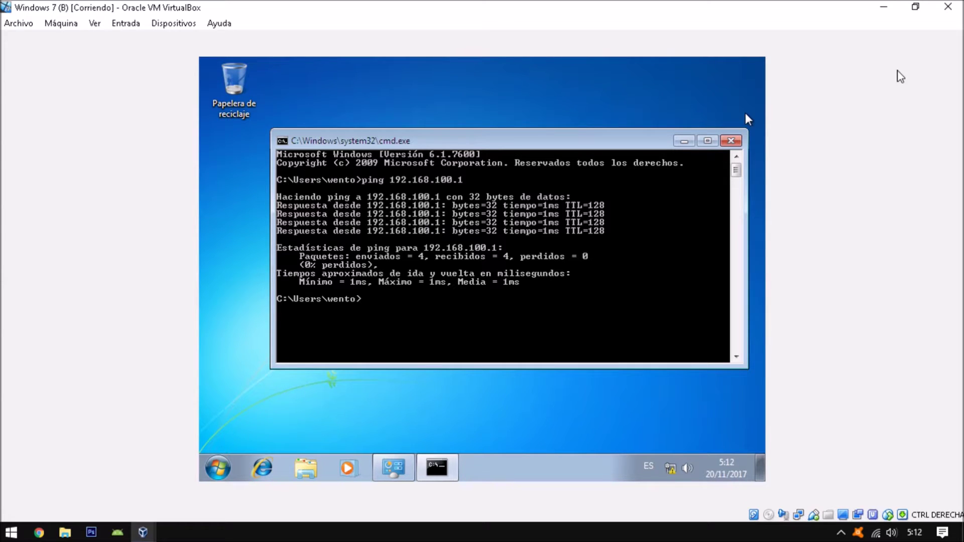
Minimize the Windows 7 (B) virtual machine and refresh the address leases on the DHCP server again.
click(883, 7)
right_click(504, 217)
click(527, 224)
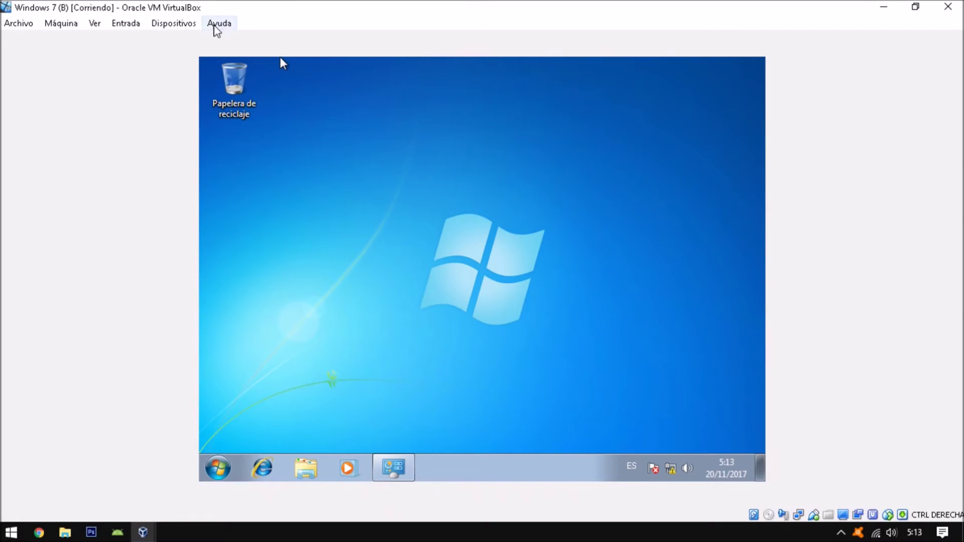
Disconnect the virtual network adapter of the Windows 7 (B) machine.
click(173, 24)
mouse_move(231, 75)
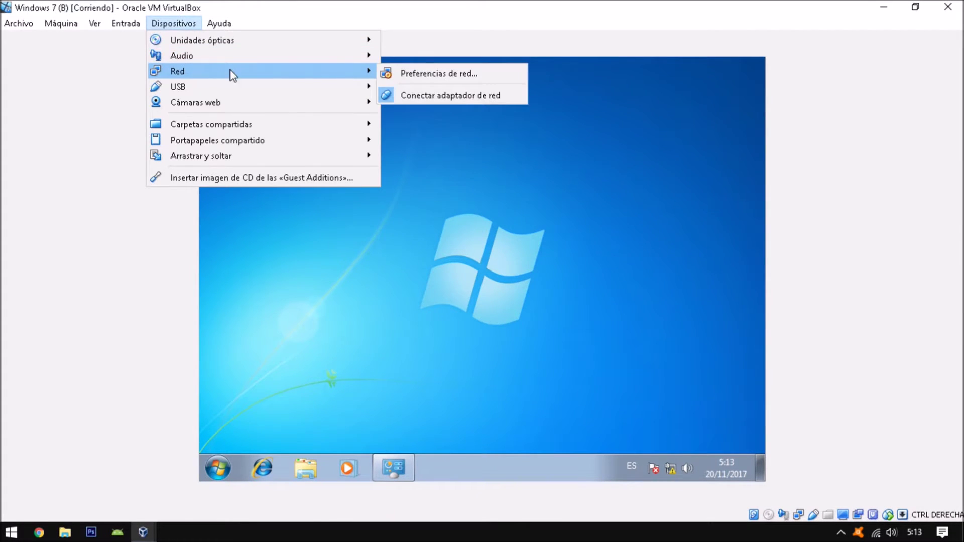
click(402, 95)
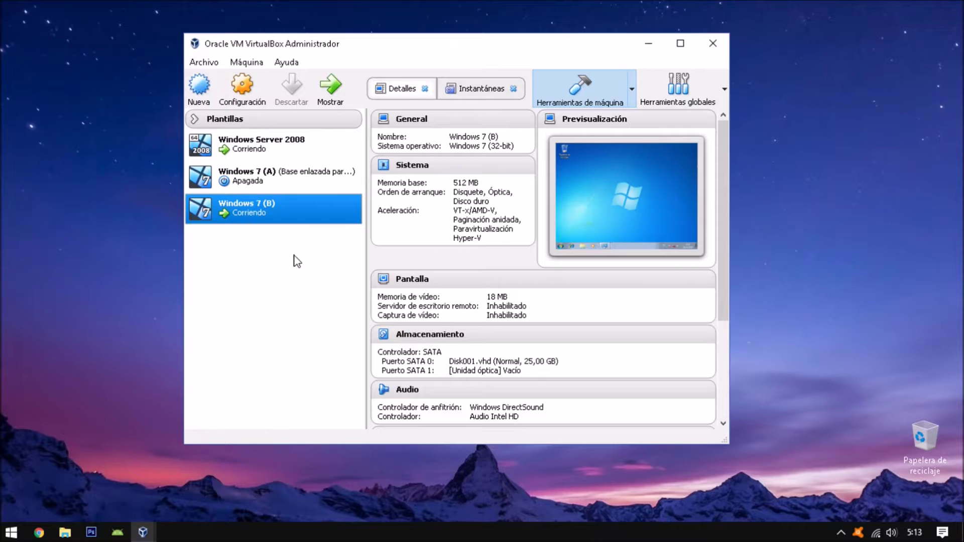
Start the Windows 7 (A) virtual machine from the VirtualBox manager and log in with the account password.
click(271, 183)
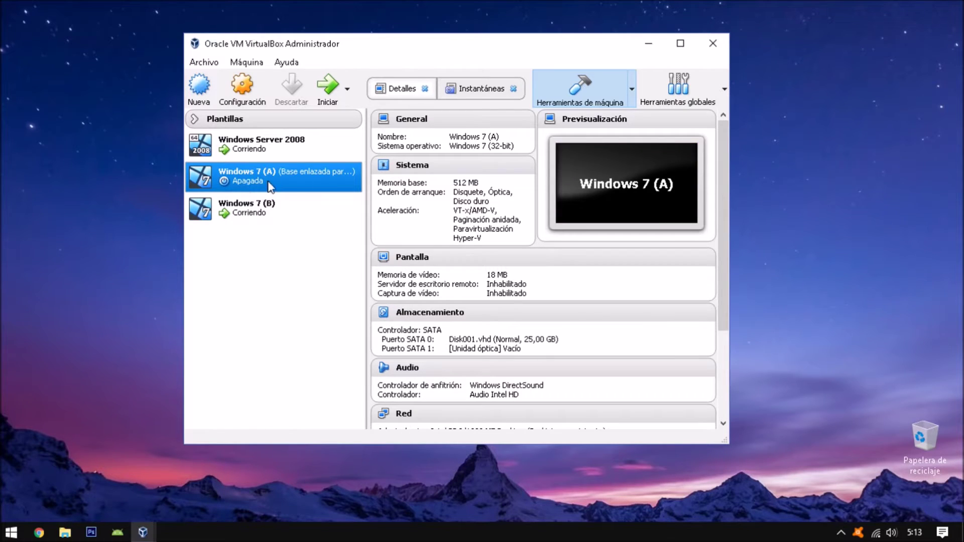
click(324, 84)
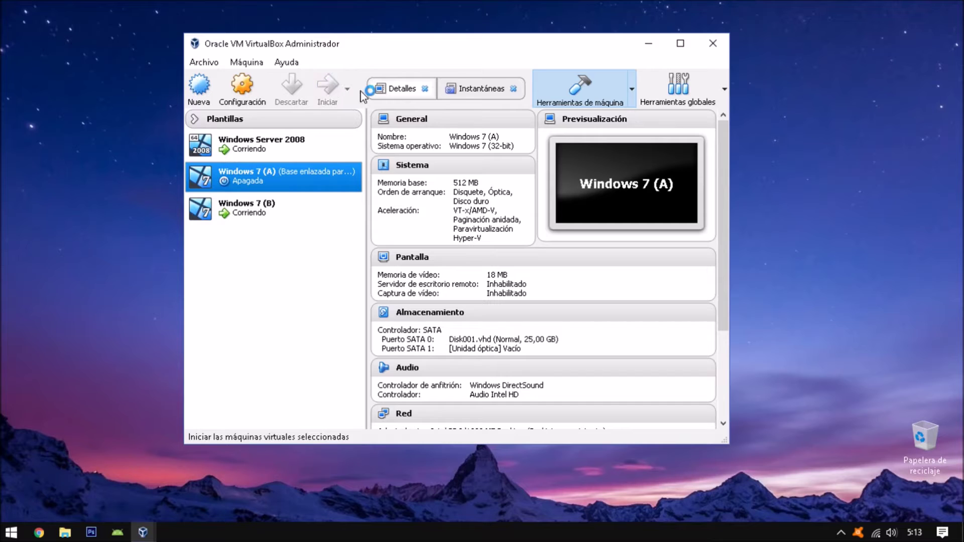
click(652, 44)
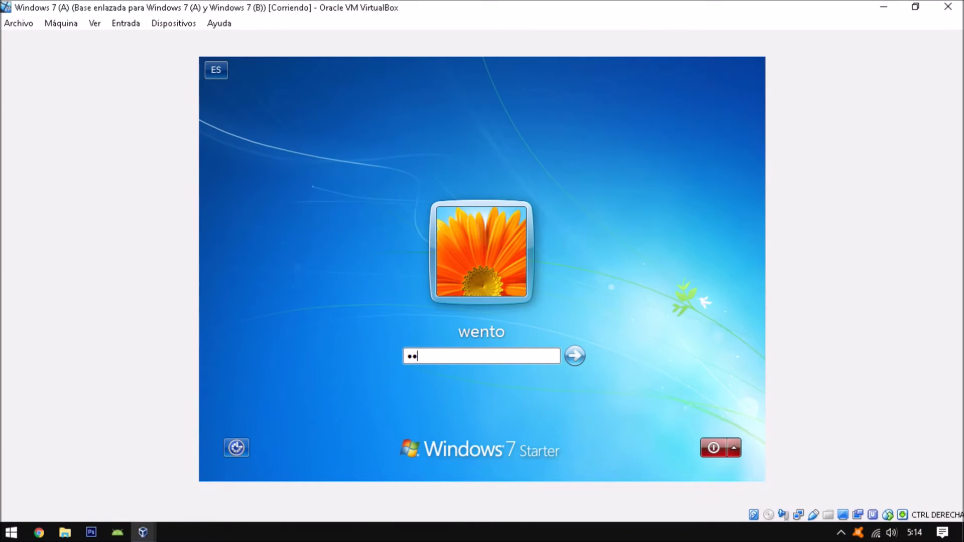
key(Return)
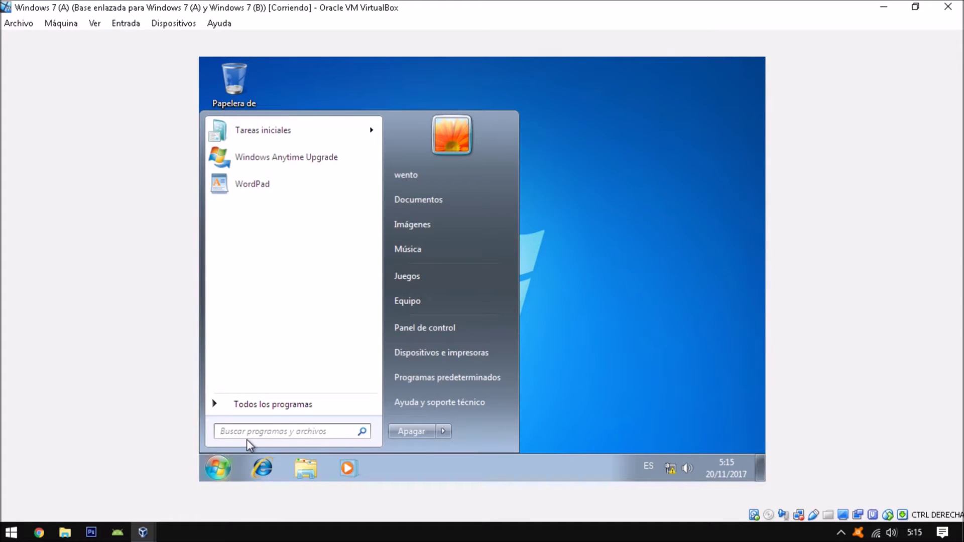
Open a command prompt in Windows 7 (A) and run ipconfig to check its IP configuration.
text(cmd)
key(Return)
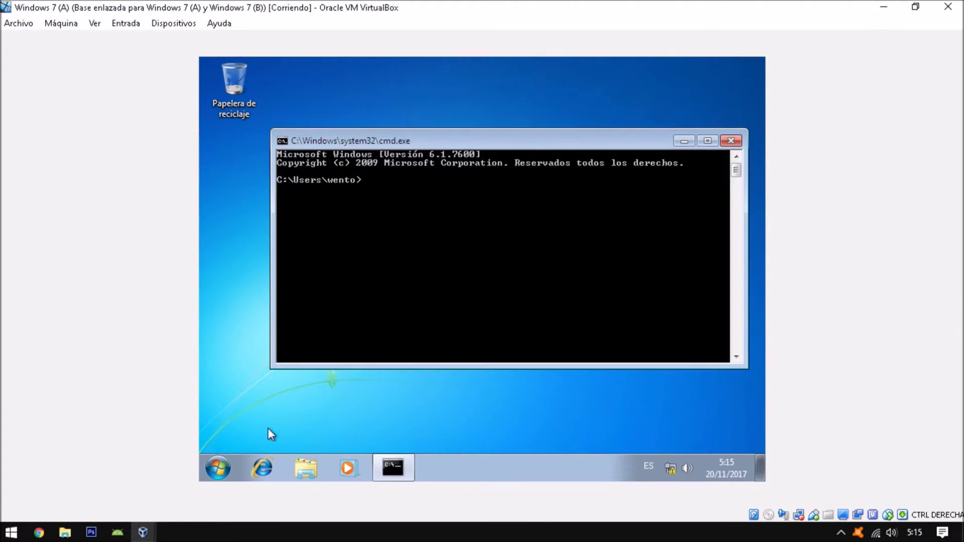
text(ipconfig)
key(Return)
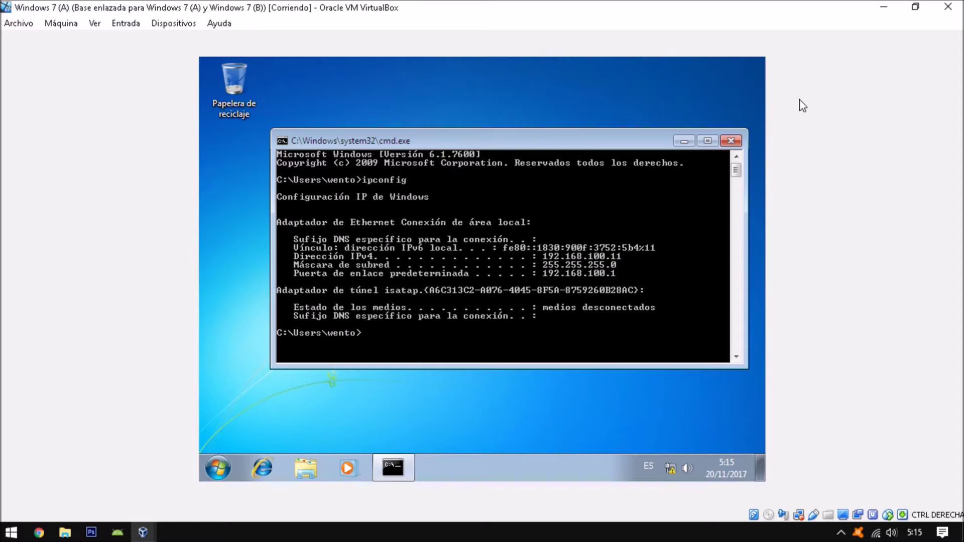
Switch to the Windows Server 2008 virtual machine, refresh the DHCP address leases and inspect the entry for client A.
click(875, 7)
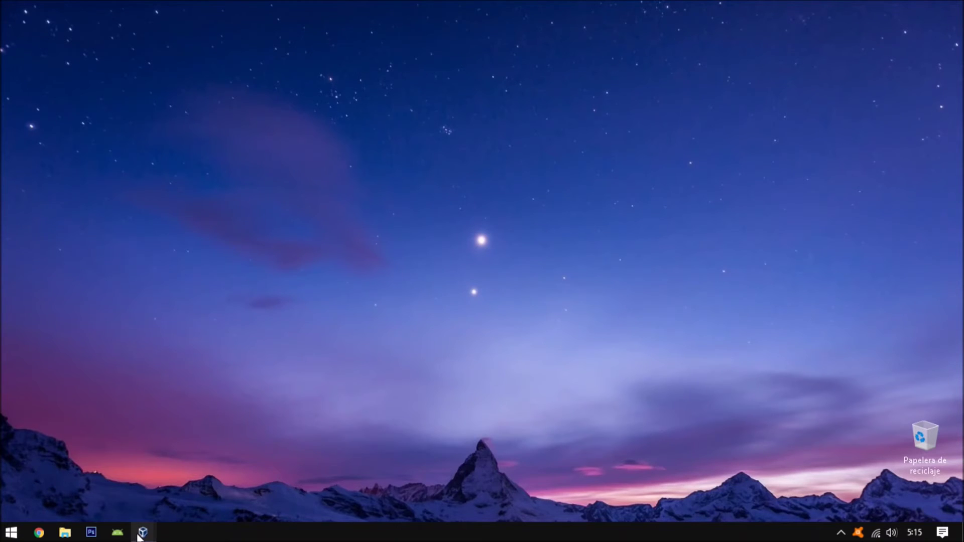
mouse_move(143, 531)
click(194, 467)
right_click(328, 258)
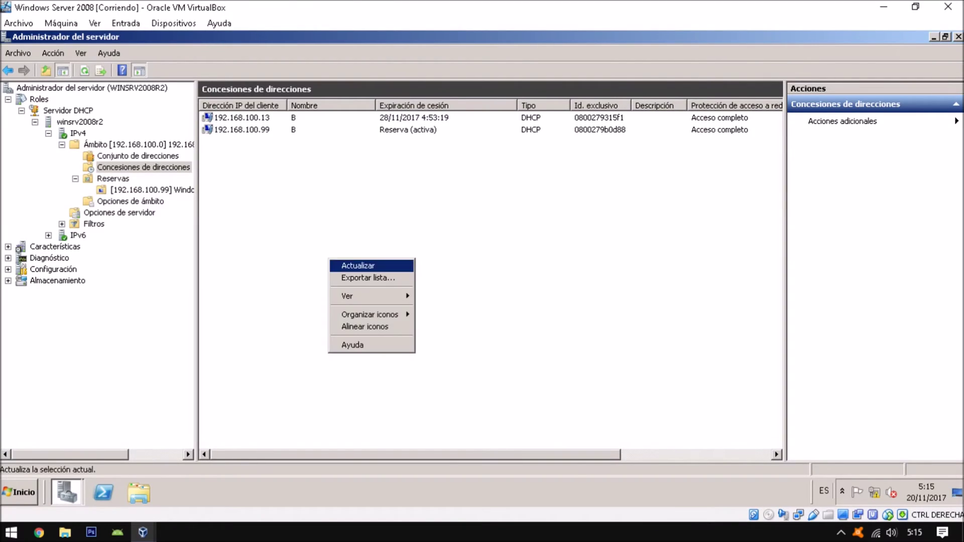
click(358, 265)
click(241, 117)
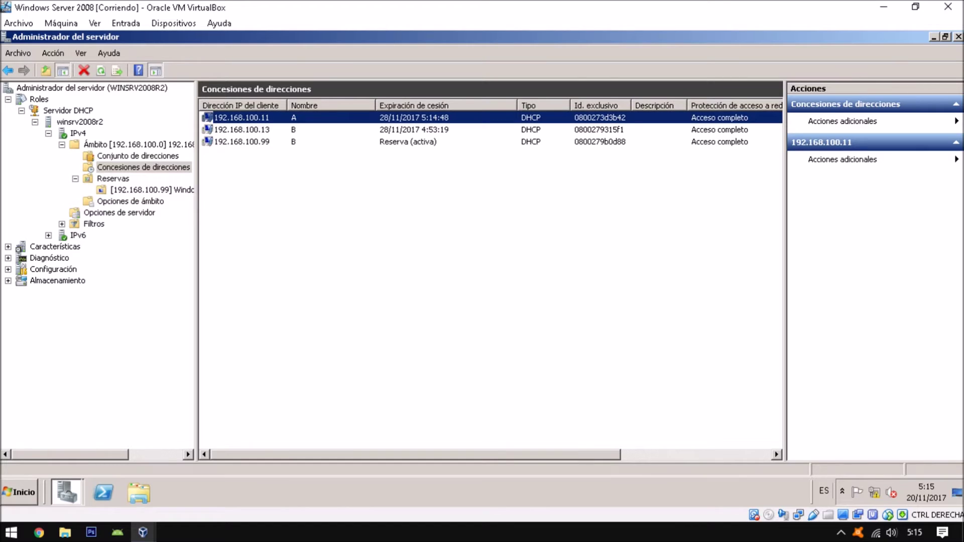
click(492, 251)
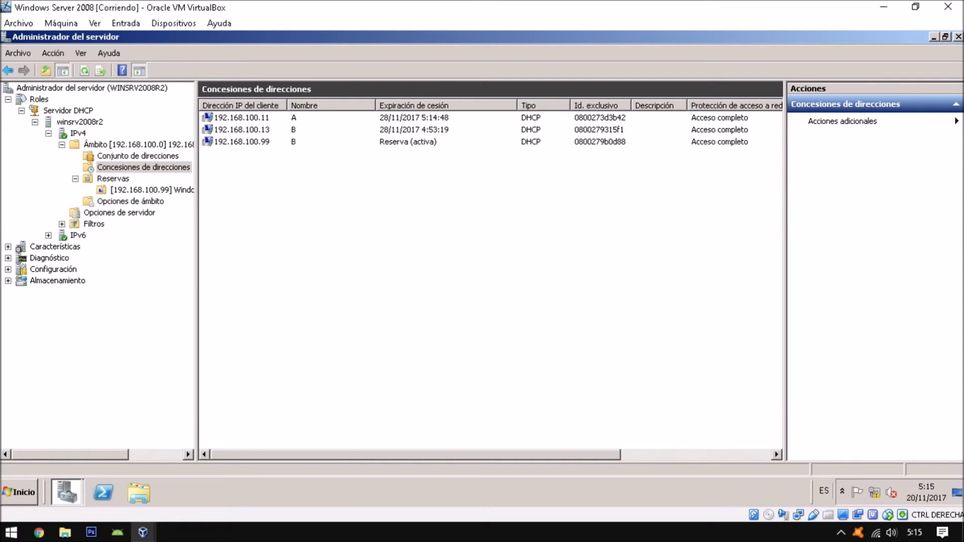
Switch to the Windows 7 (B) virtual machine and open its network adapter settings from the Network and Sharing Center.
click(884, 7)
mouse_move(144, 533)
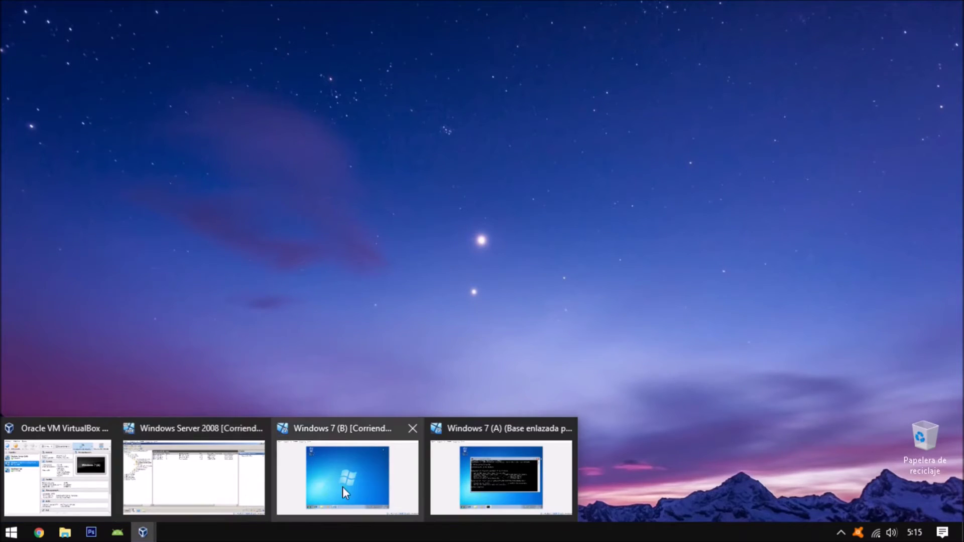
click(357, 478)
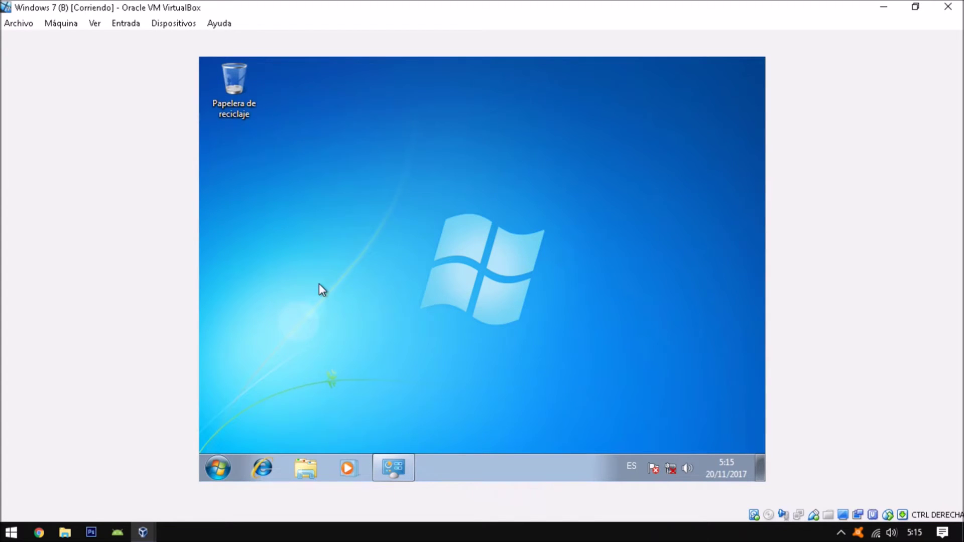
right_click(676, 467)
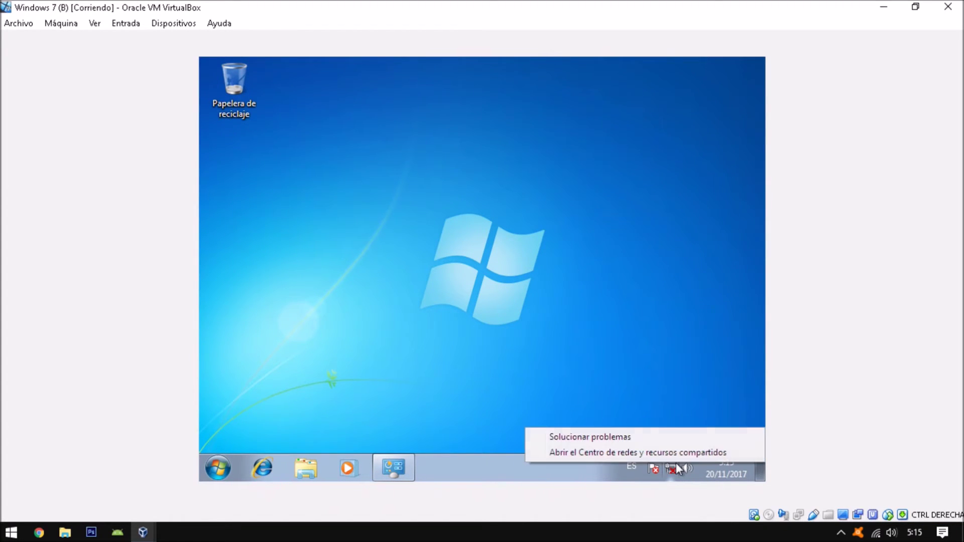
click(672, 452)
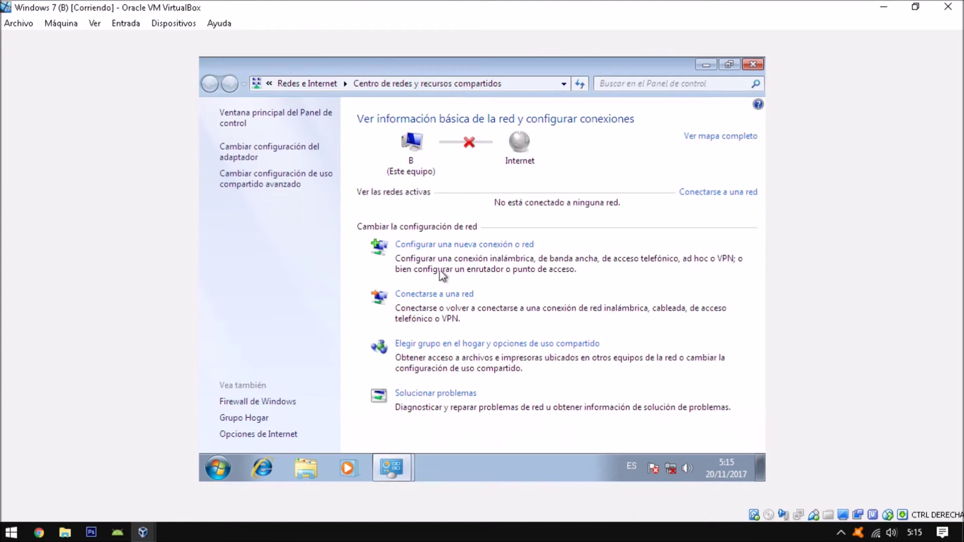
click(260, 155)
Review the static TCP/IPv4 settings in the local area connection's properties and accept them as they are.
right_click(265, 147)
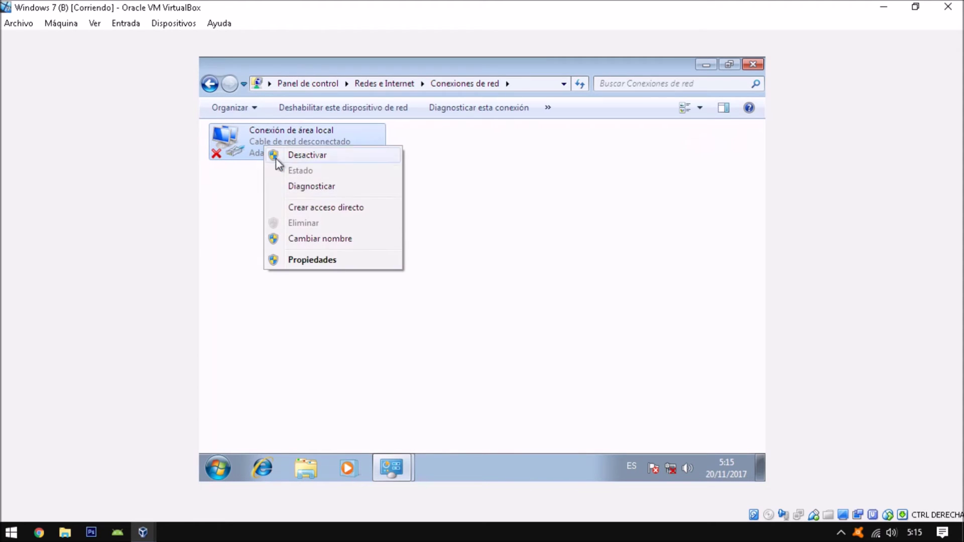
click(317, 261)
double_click(344, 282)
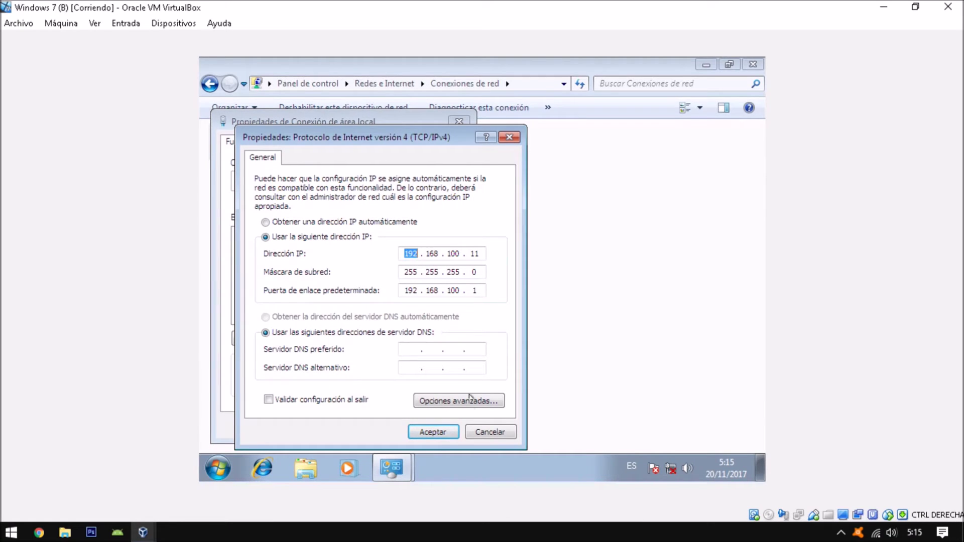
click(438, 432)
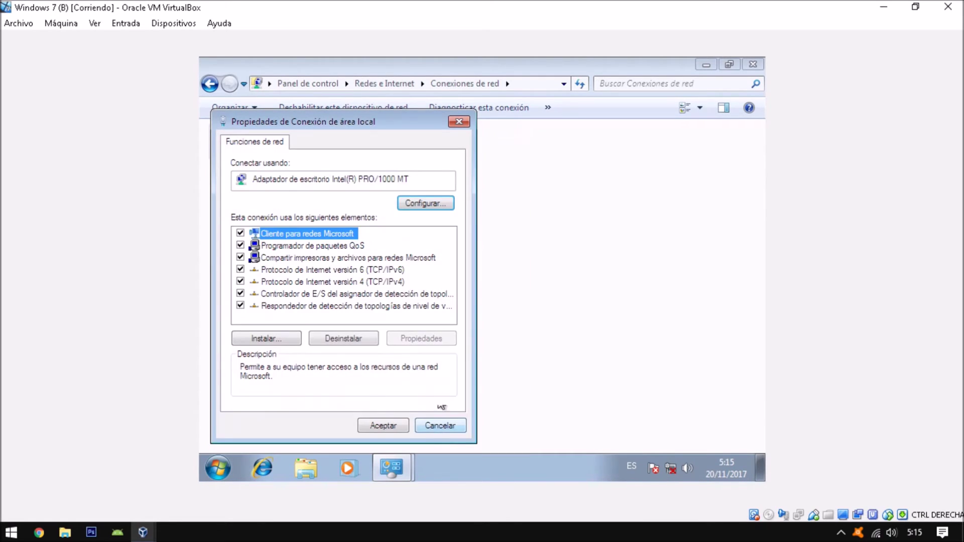
click(381, 426)
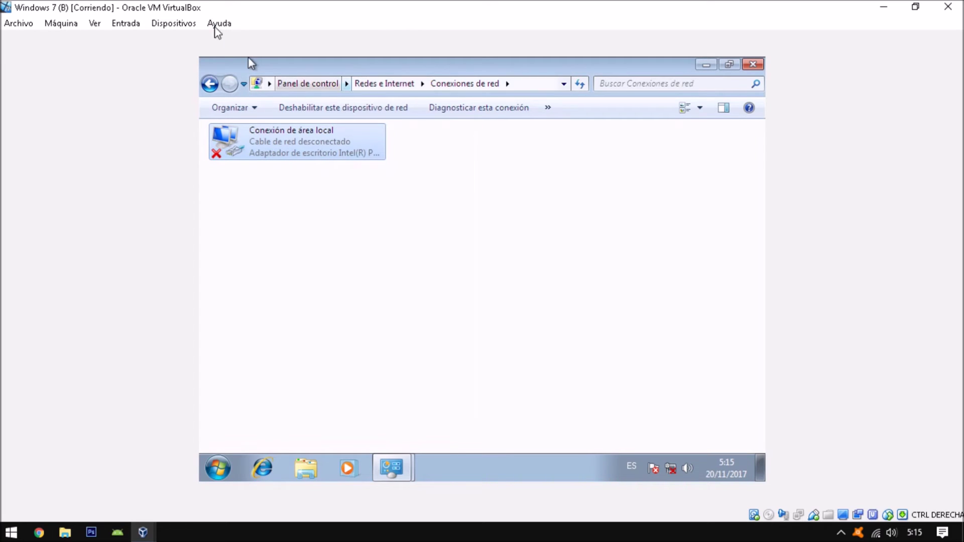
Reconnect the virtual network adapter of Windows 7 (B), then open the network error notification and close it.
click(185, 23)
mouse_move(199, 75)
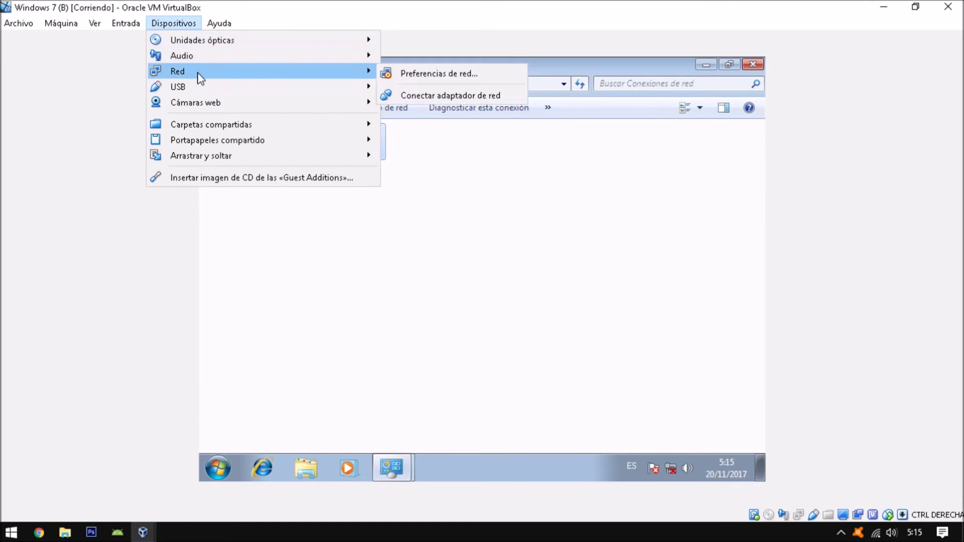
click(399, 95)
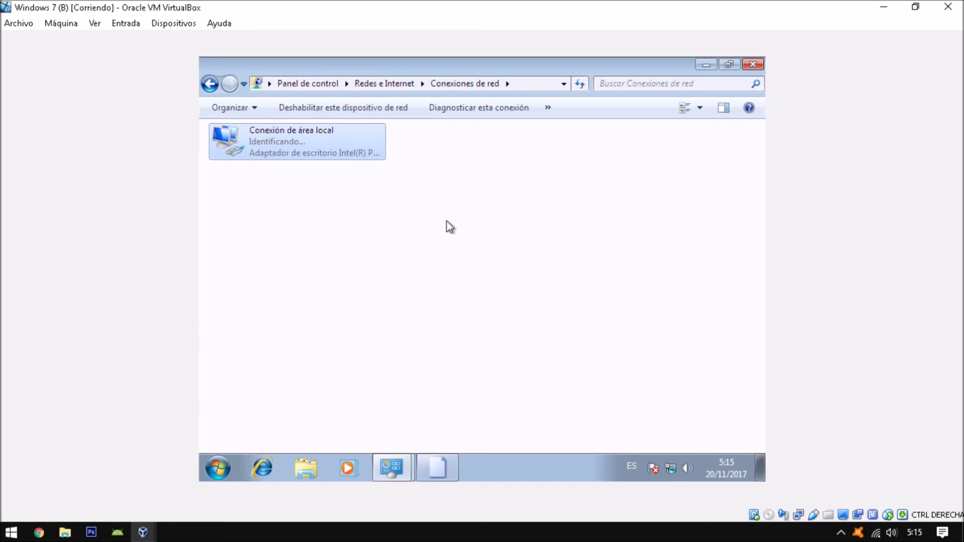
click(440, 464)
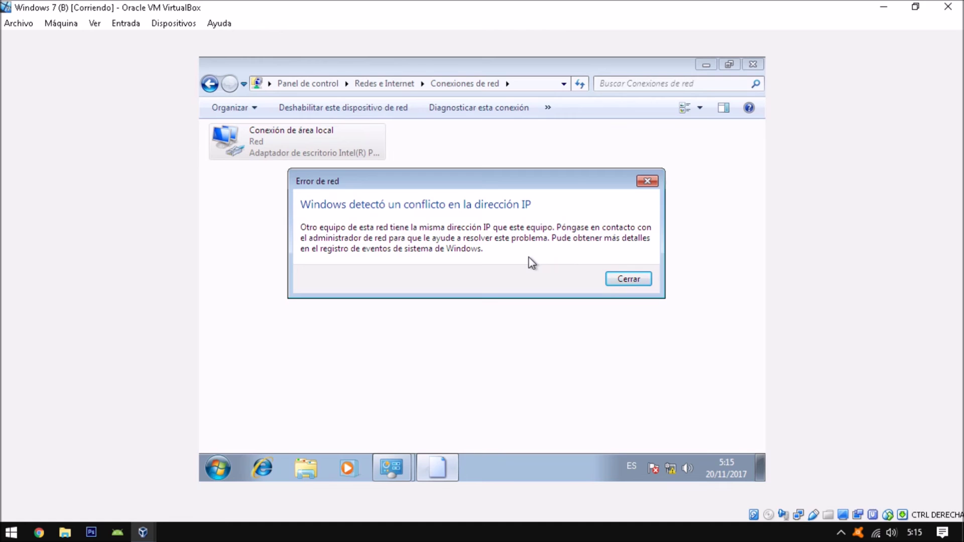
click(616, 280)
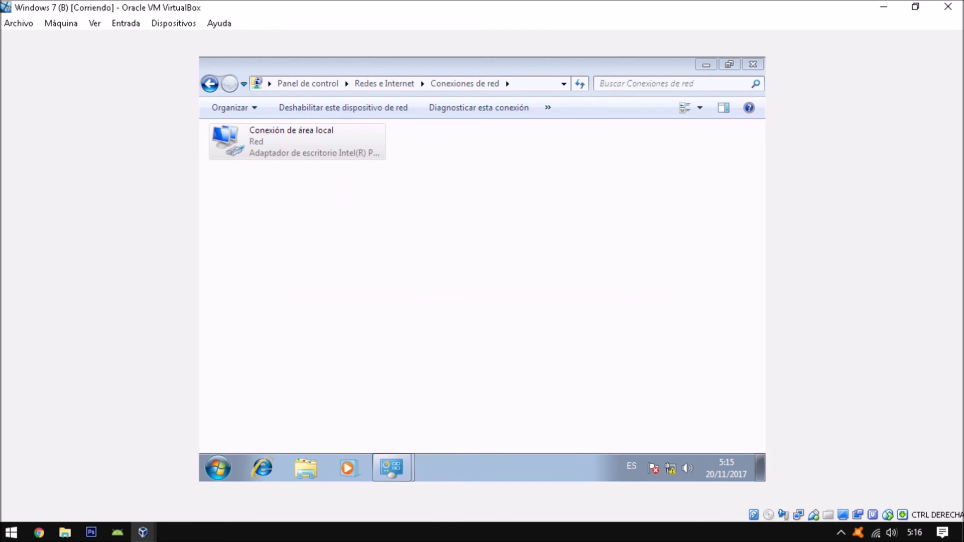
Open the status details of the local area connection in Windows 7 (B) and inspect its autoconfiguration IPv4 address.
right_click(291, 137)
click(322, 156)
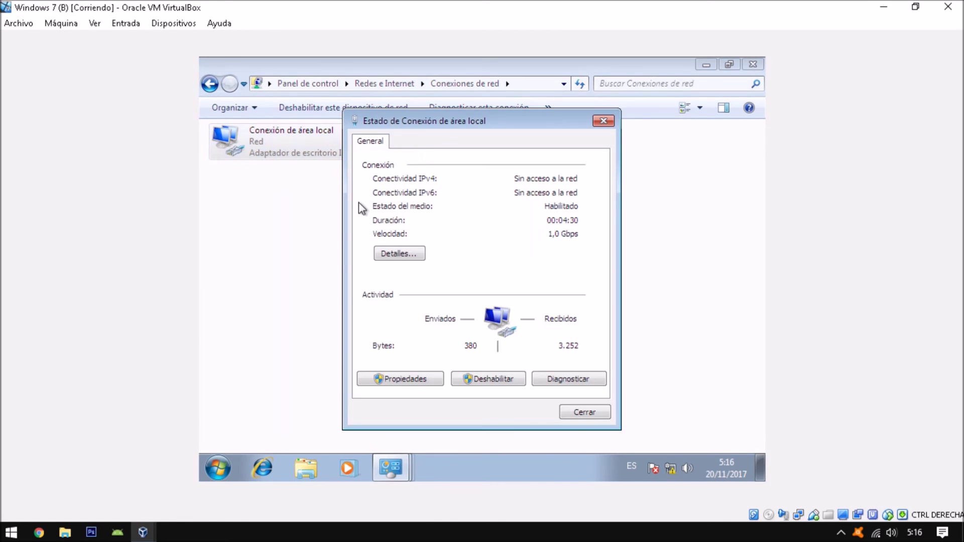
click(392, 249)
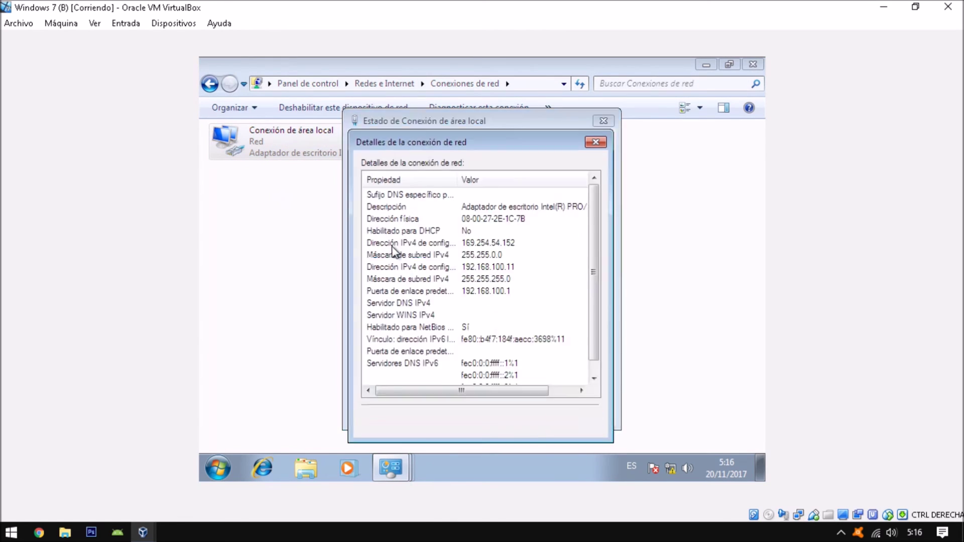
click(480, 242)
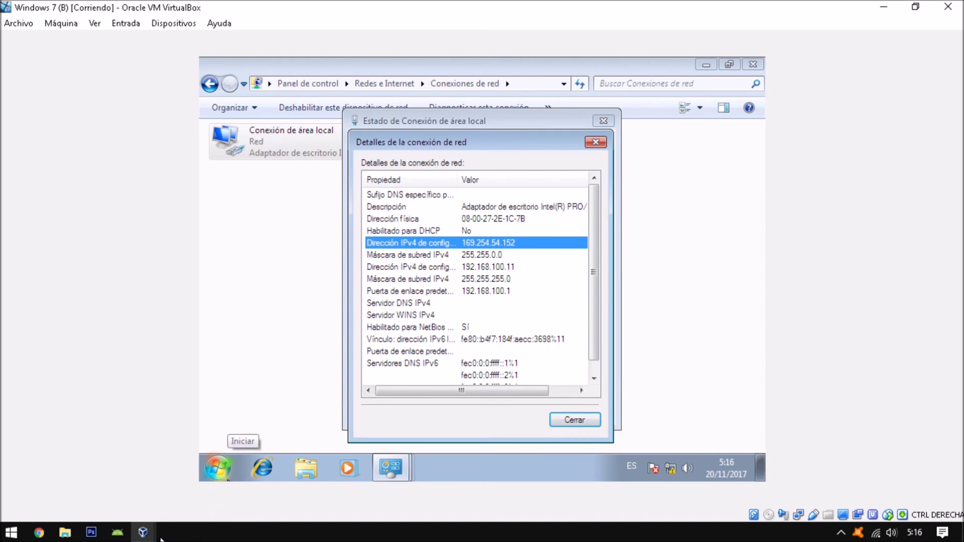
Switch to the Windows Server 2008 virtual machine and refresh the DHCP scope's address leases to check them again.
mouse_move(142, 532)
click(179, 497)
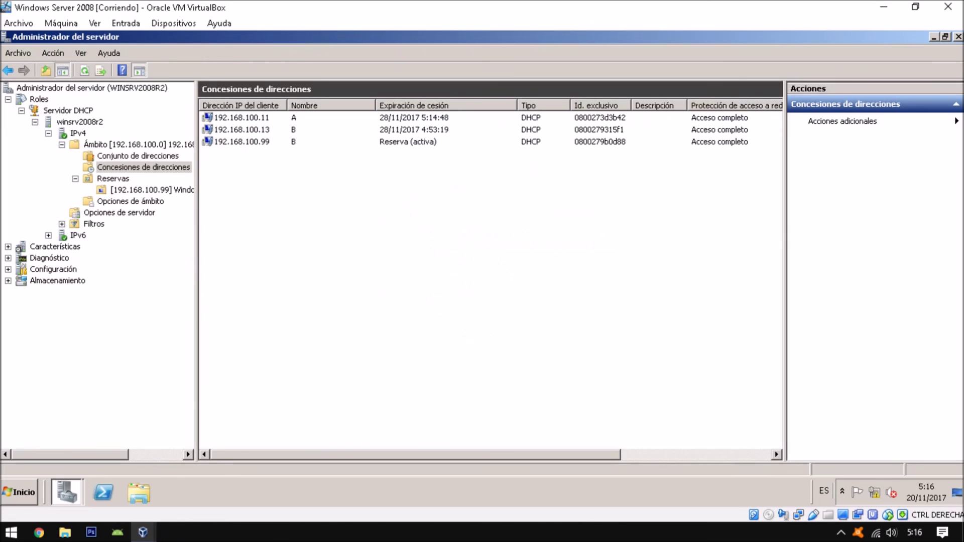
right_click(306, 201)
right_click(333, 199)
right_click(283, 181)
click(313, 190)
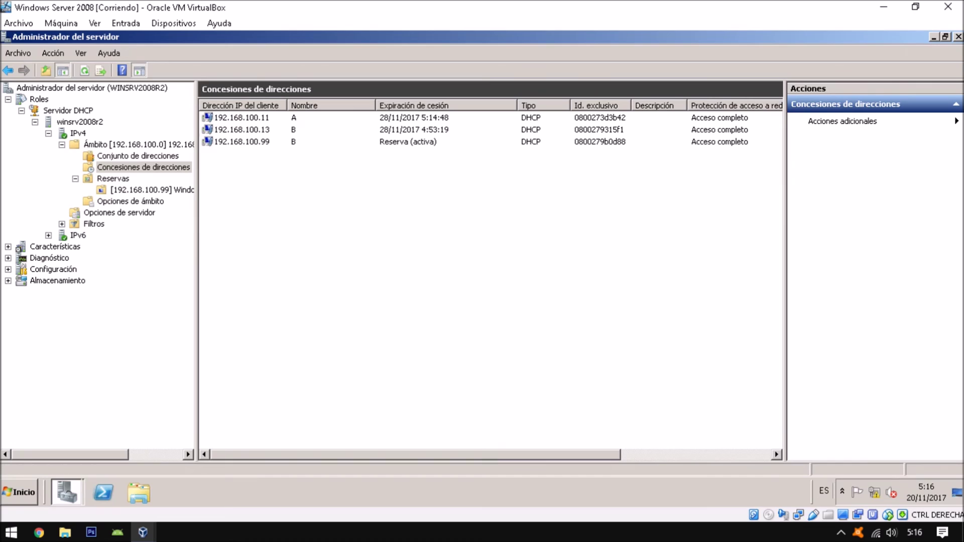